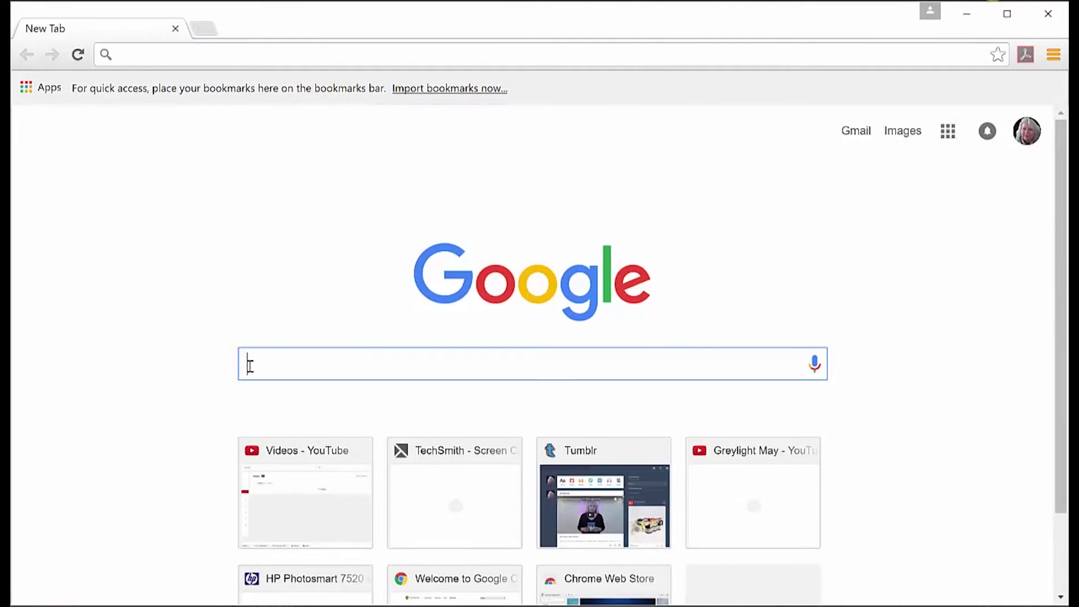
Search Google for 'Rose' images filtered to black-and-white clip art.
text(Rose)
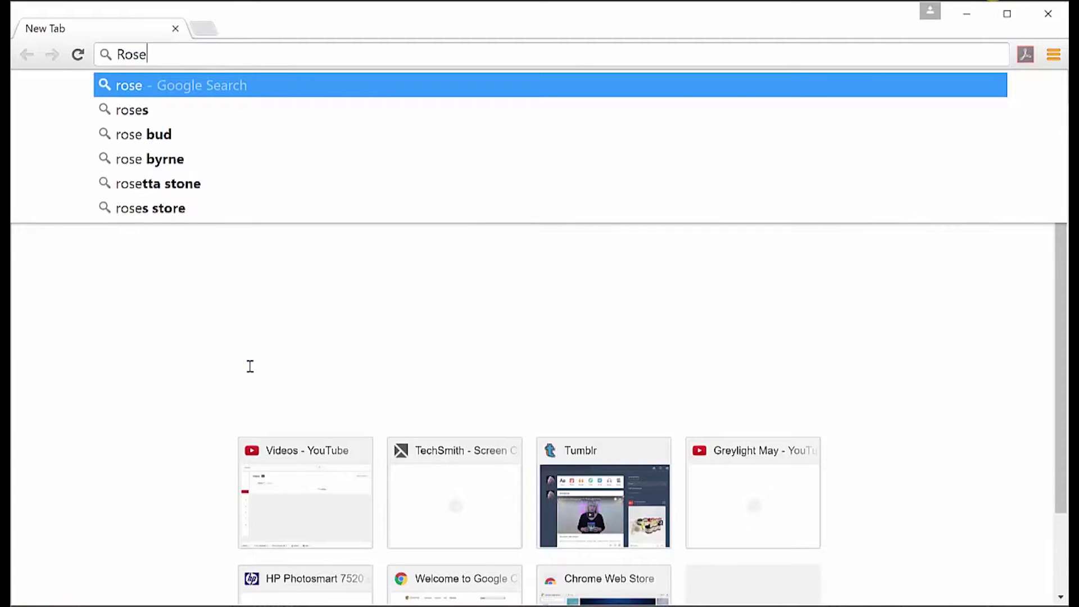
key(Return)
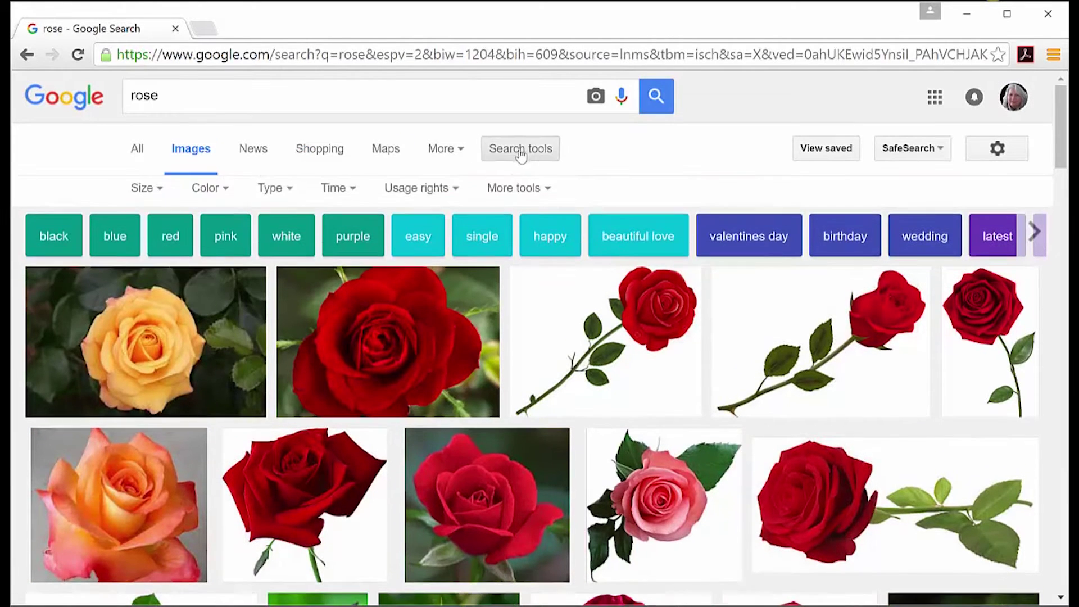
click(271, 197)
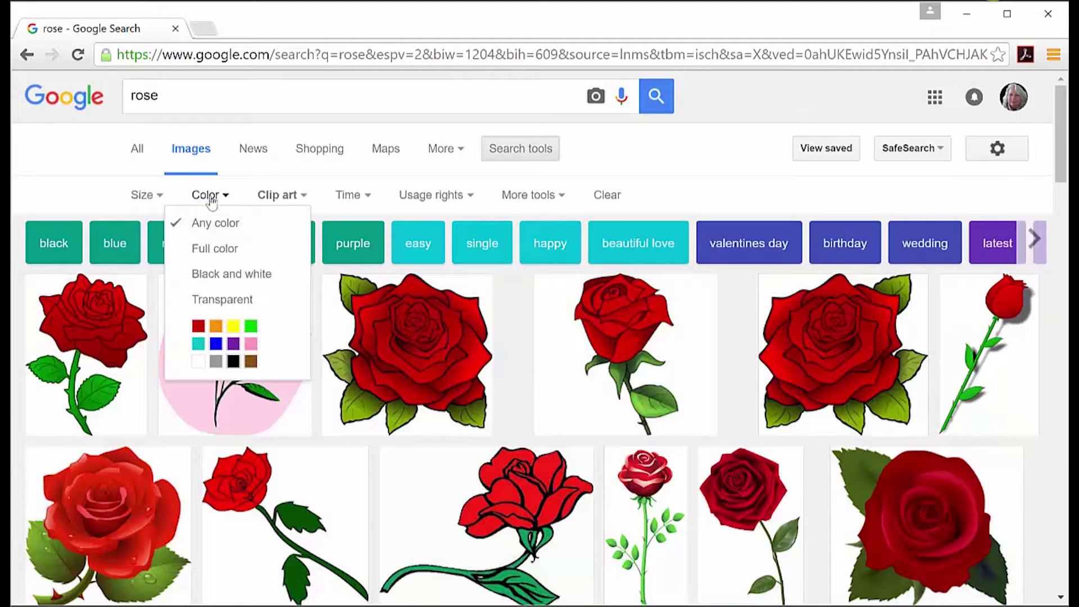
click(214, 275)
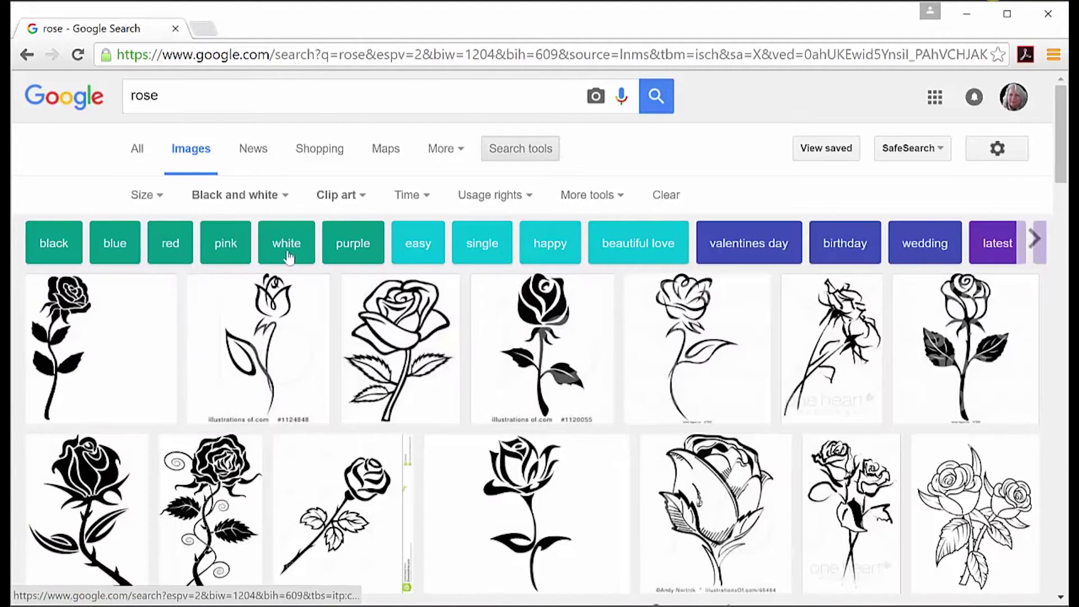
Open the clipartkid.com 'Sketch Of Rose Clipart' result.
scroll(525, 321, down, 5)
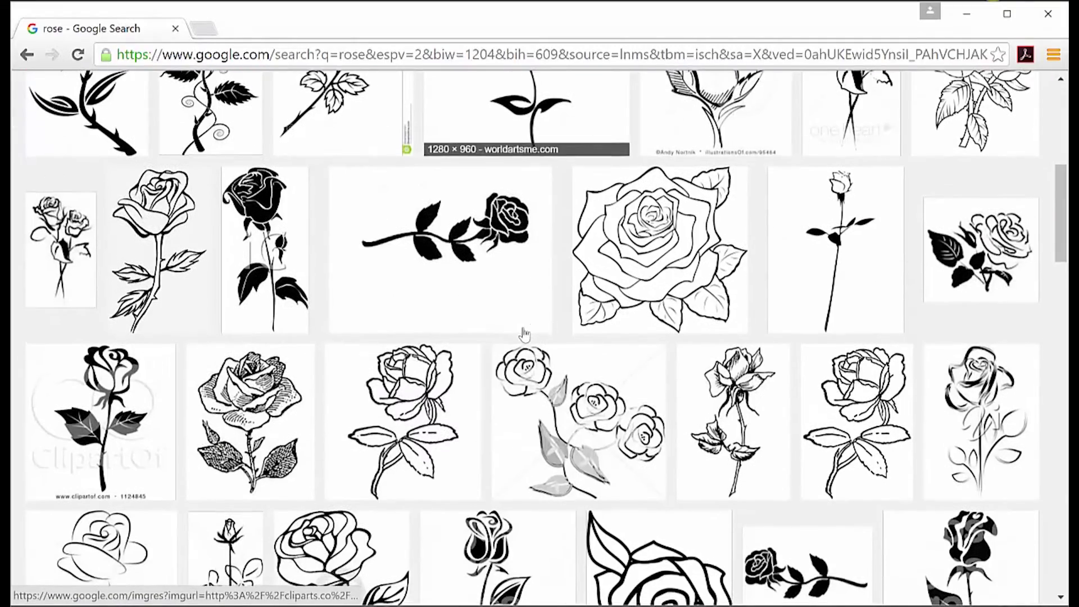
scroll(525, 333, down, 4)
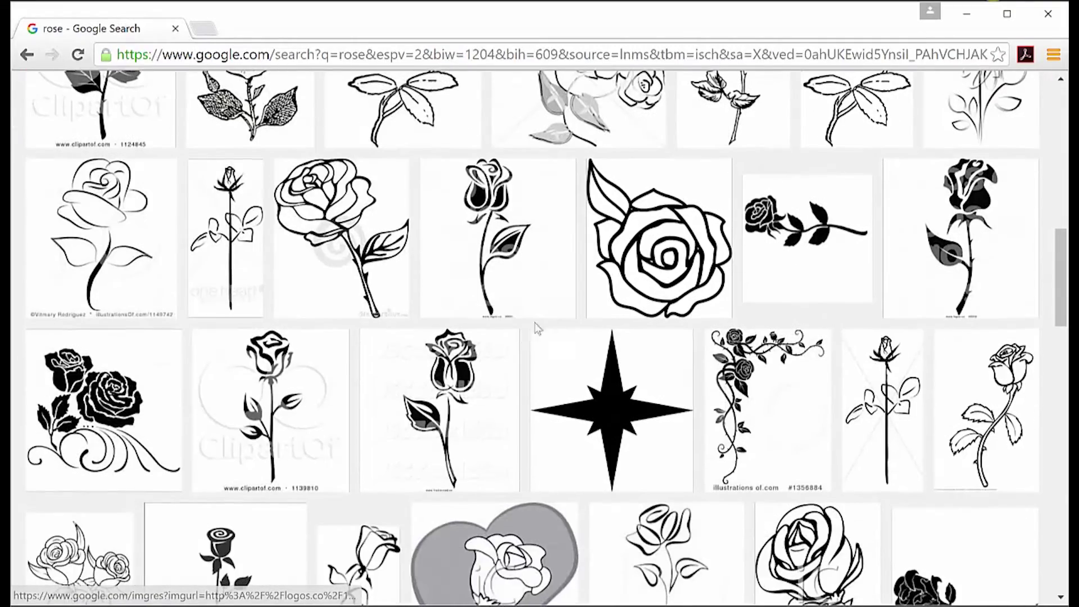
click(680, 265)
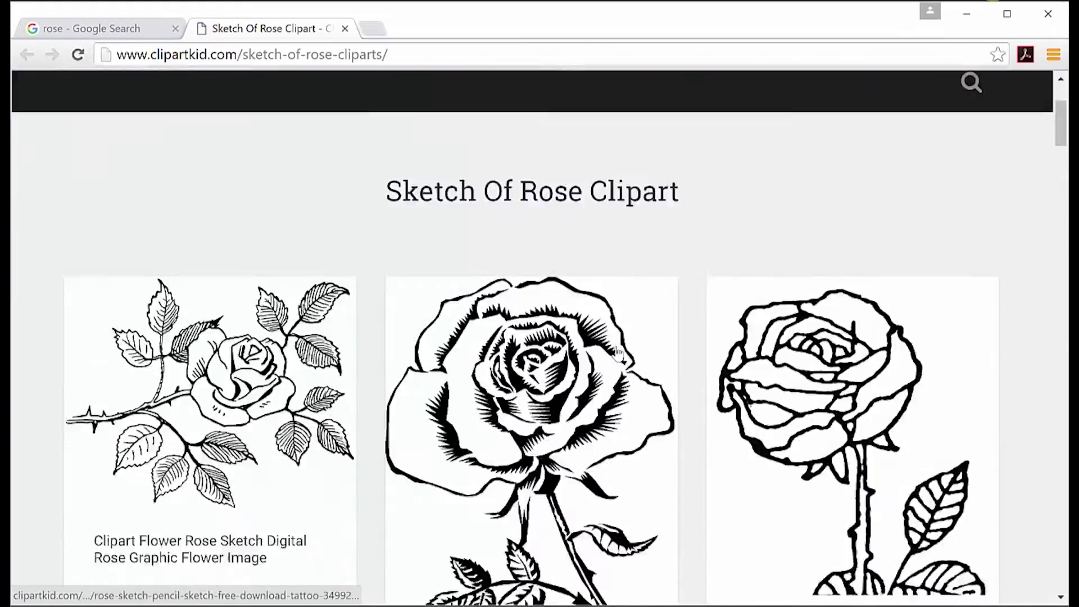
Open the black-and-white outline rose clipart page and scroll down to its download area.
scroll(617, 352, down, 15)
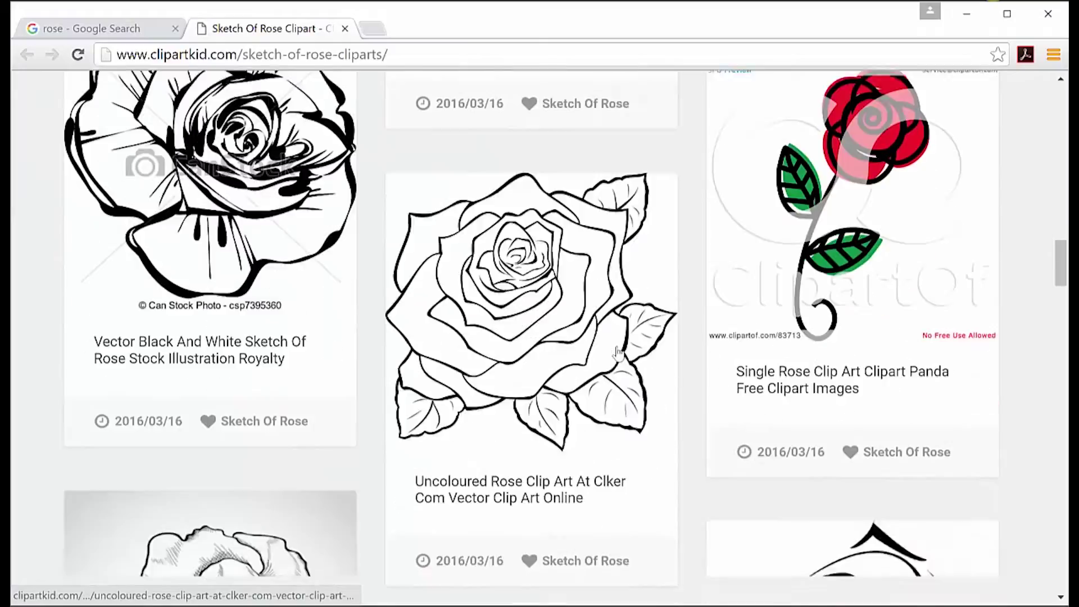
scroll(618, 352, down, 15)
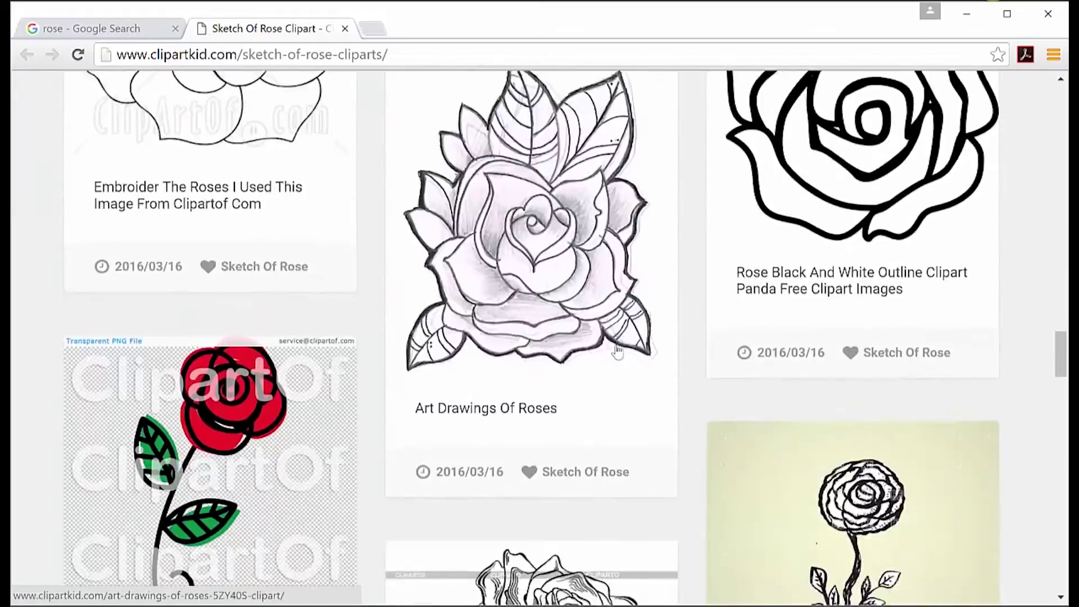
scroll(617, 348, up, 3)
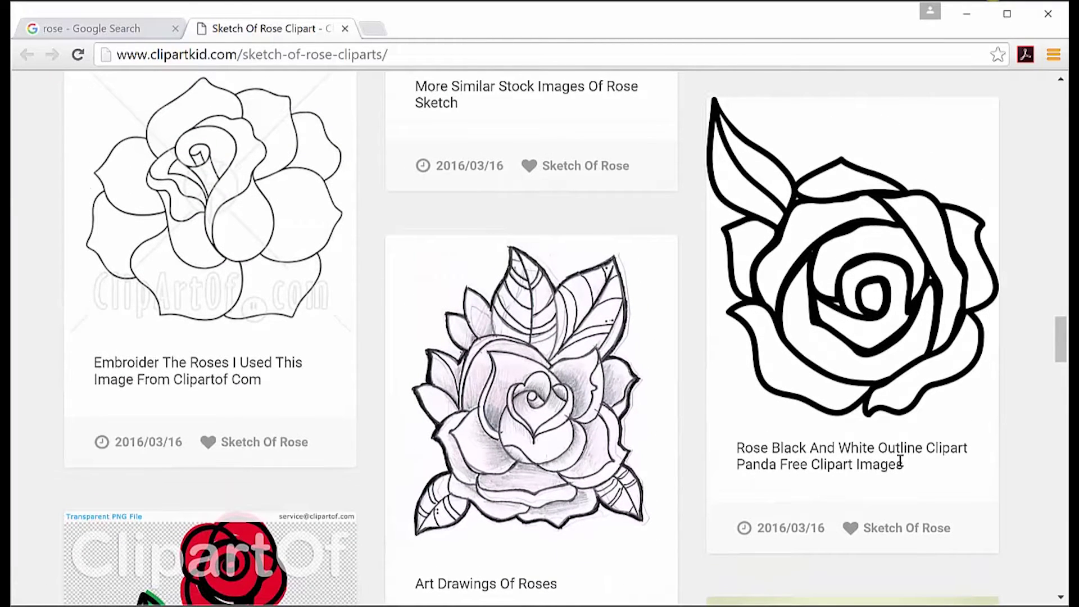
click(854, 313)
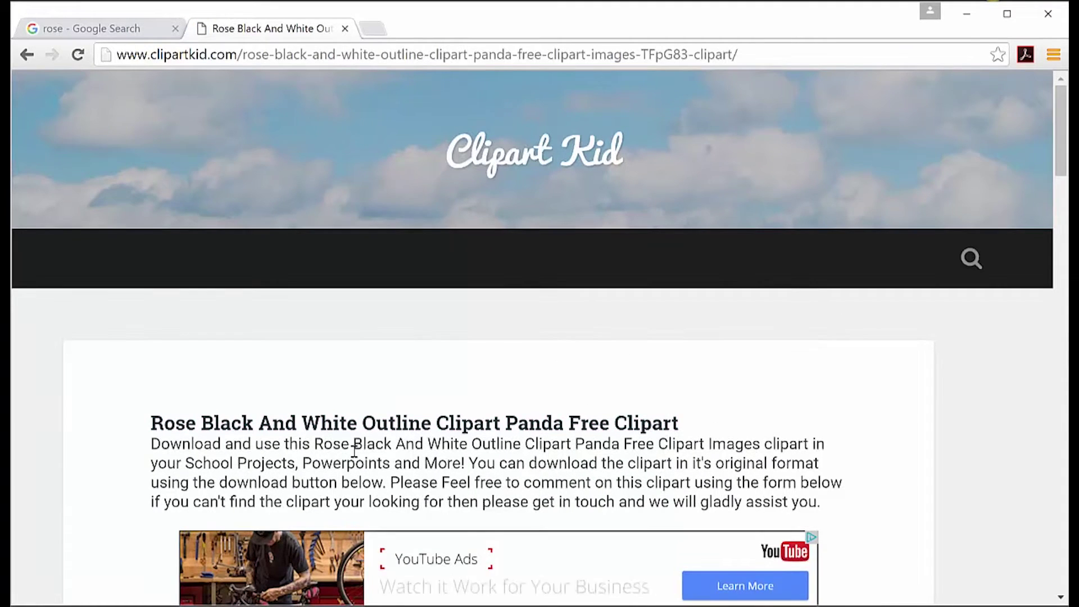
scroll(356, 449, down, 5)
scroll(357, 448, down, 2)
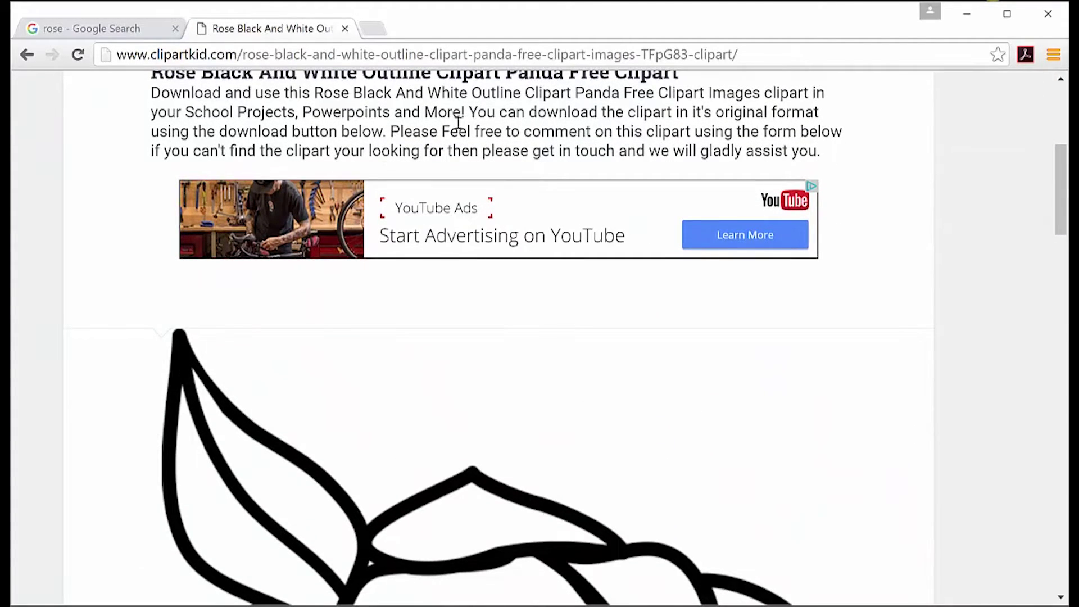
scroll(507, 380, down, 7)
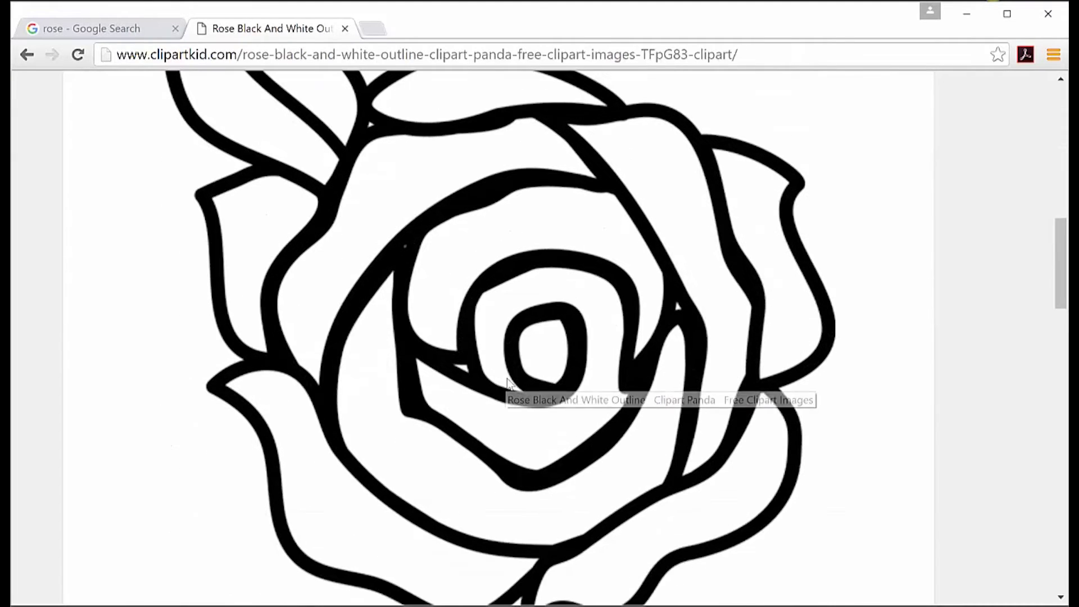
scroll(507, 382, down, 9)
scroll(506, 381, up, 4)
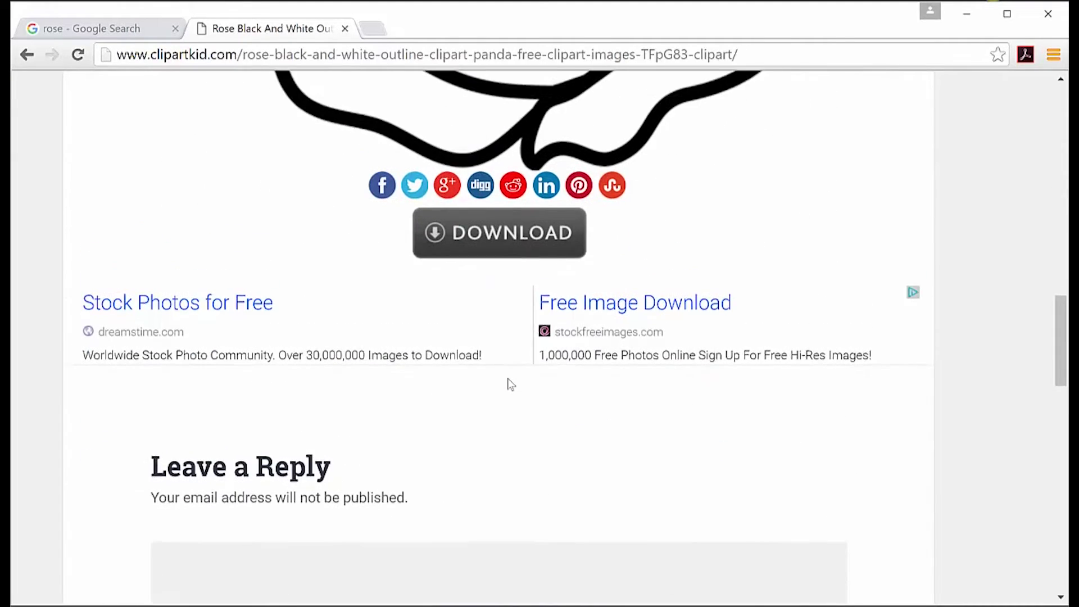
scroll(503, 466, up, 1)
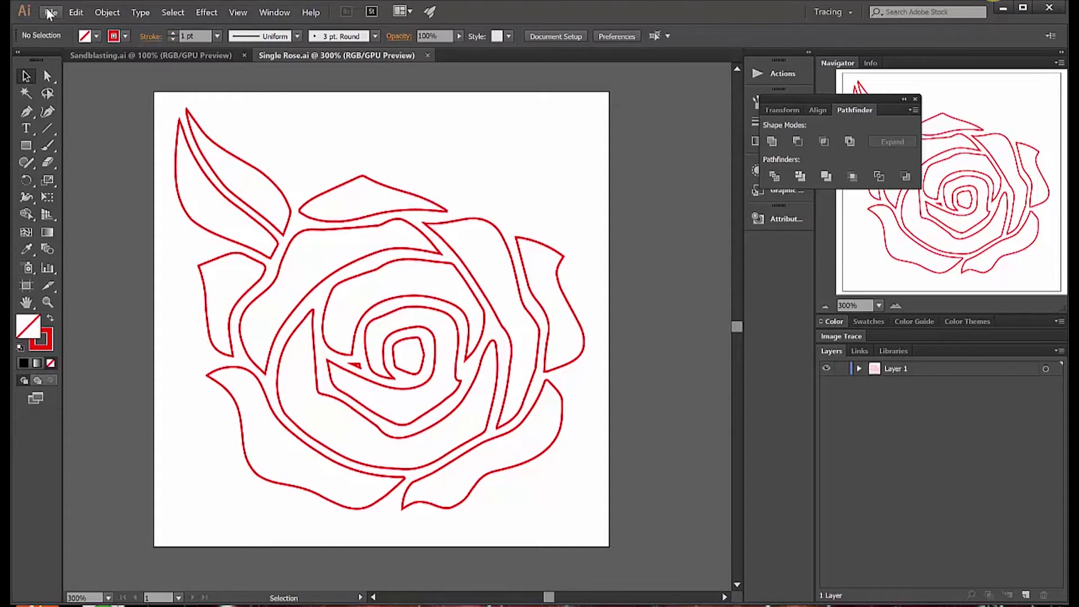
Start a new Illustrator document using the Mobile profile, measured in inches.
click(49, 12)
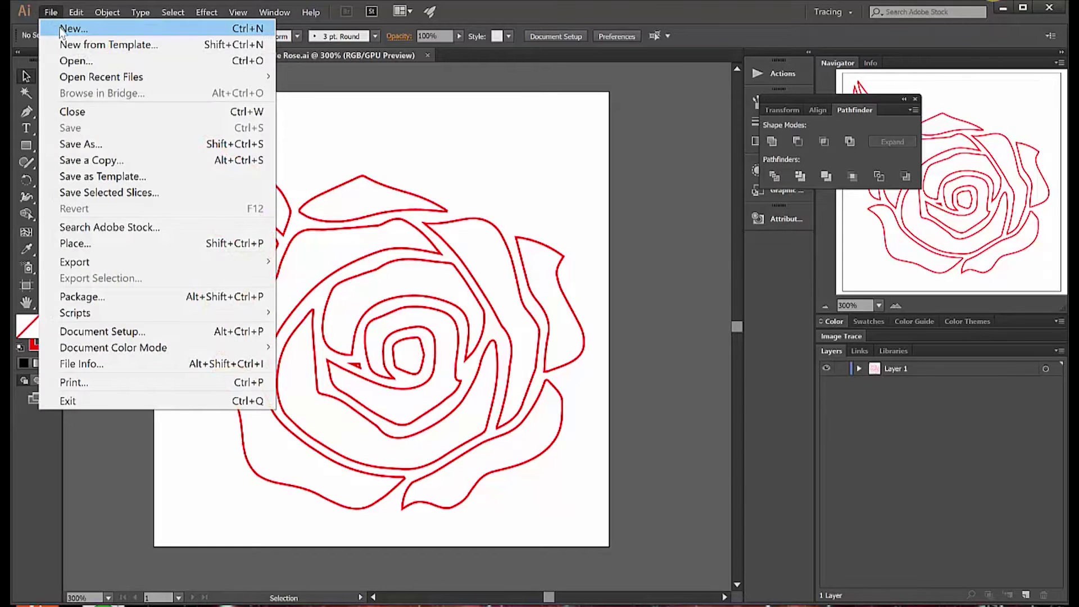
click(61, 29)
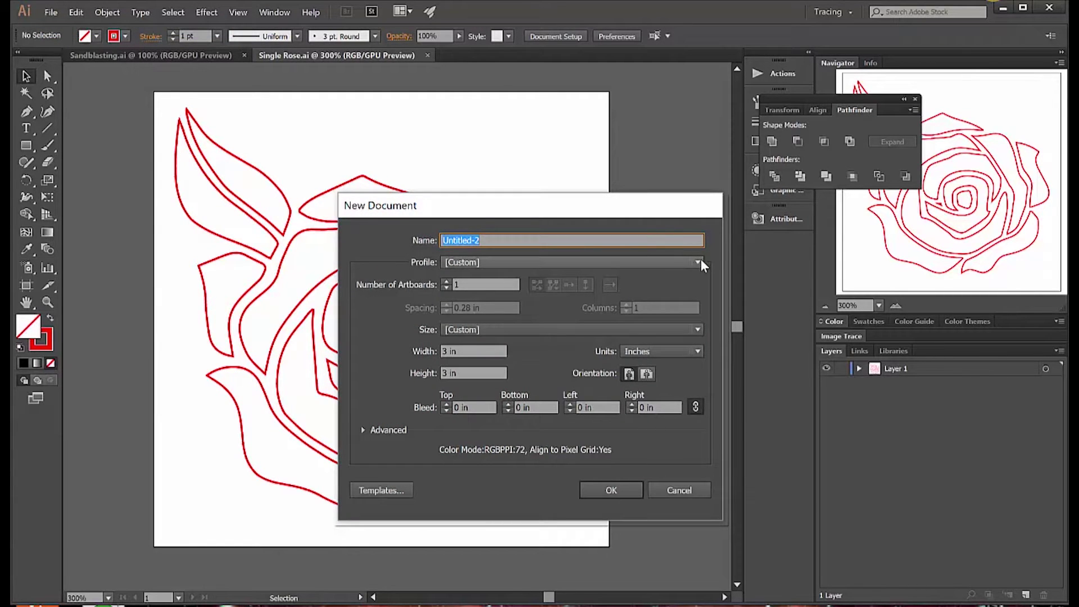
click(698, 262)
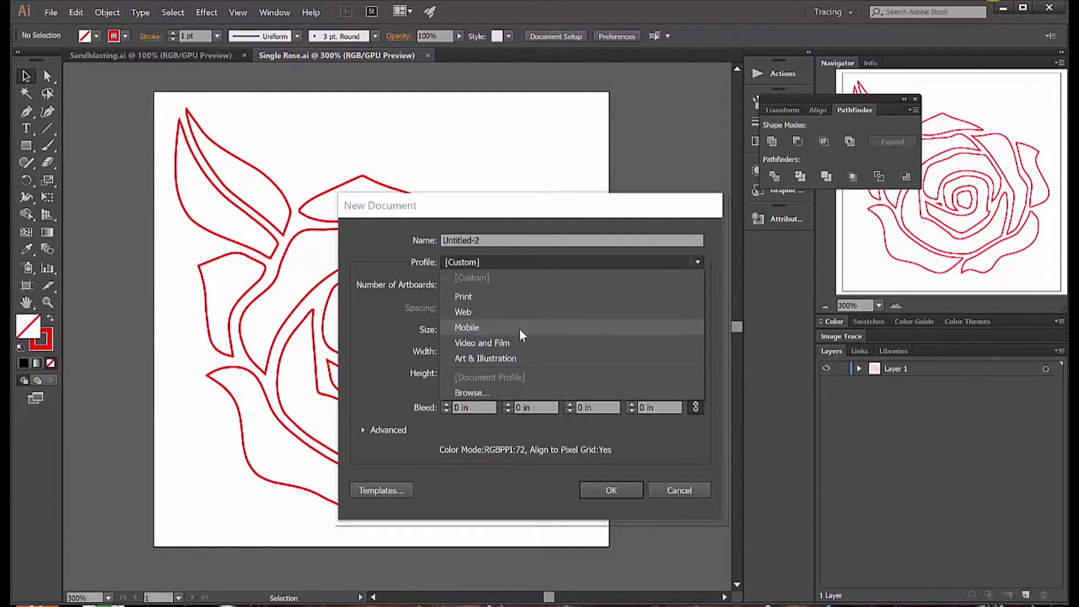
key(Escape)
key(m)
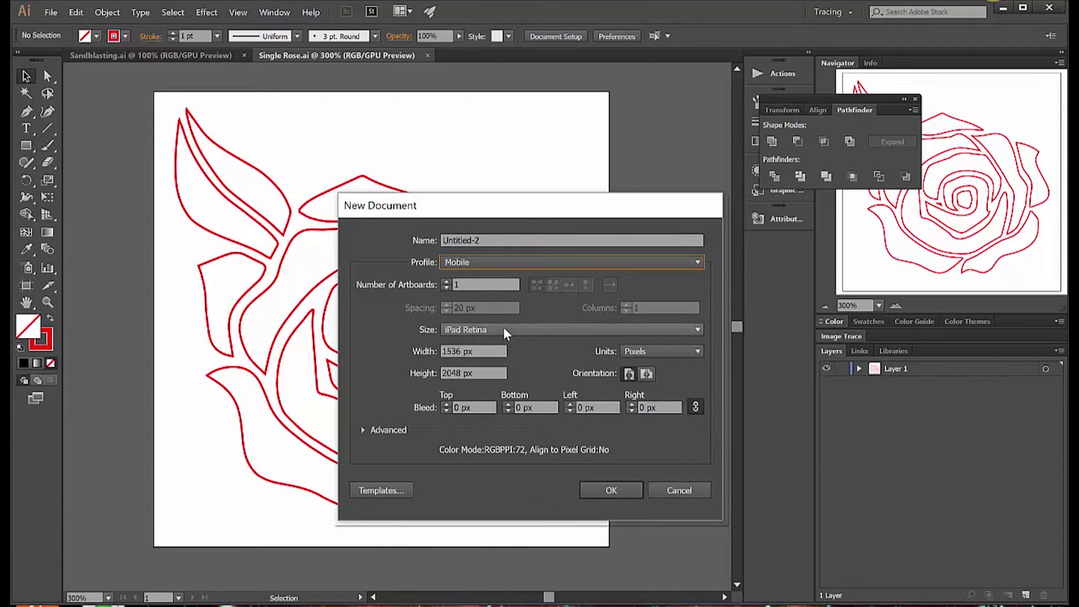
click(702, 352)
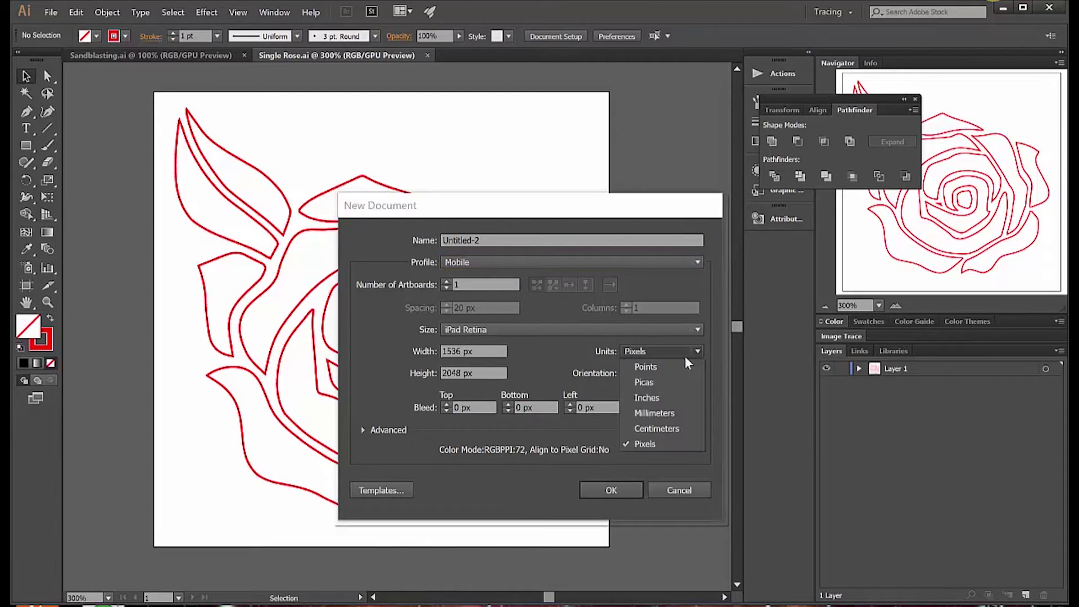
click(660, 396)
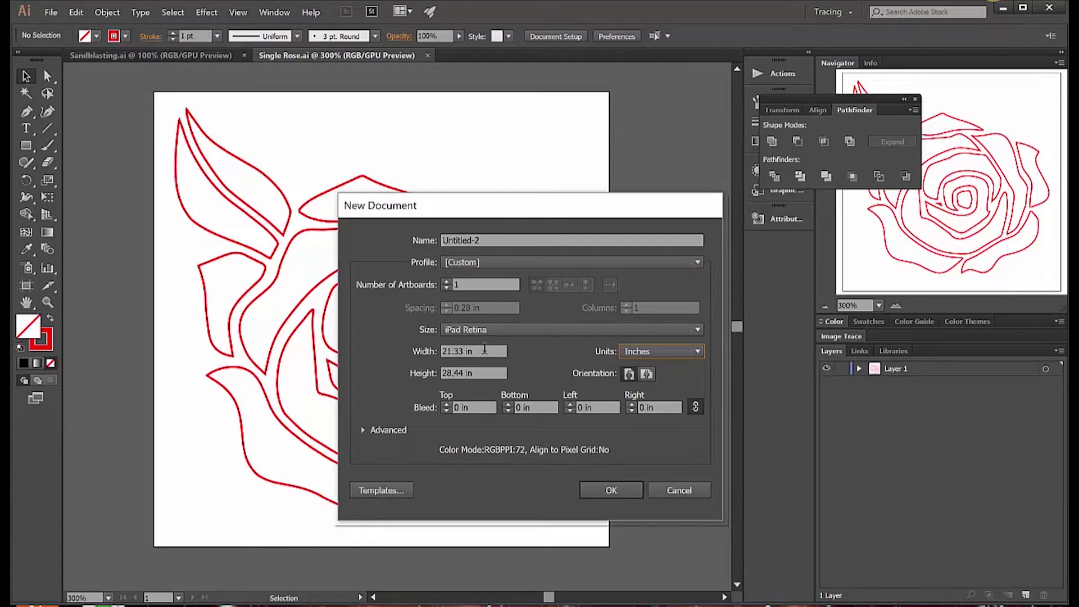
Set width and height to 3 in and create the document.
click(474, 350)
text(3)
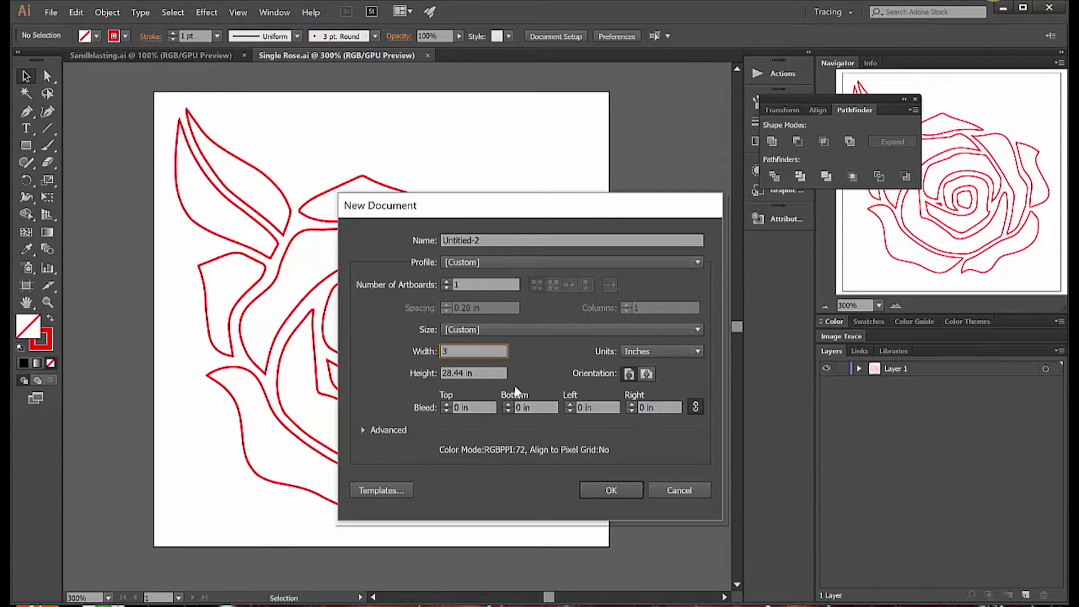
click(454, 373)
key(BackSpace)
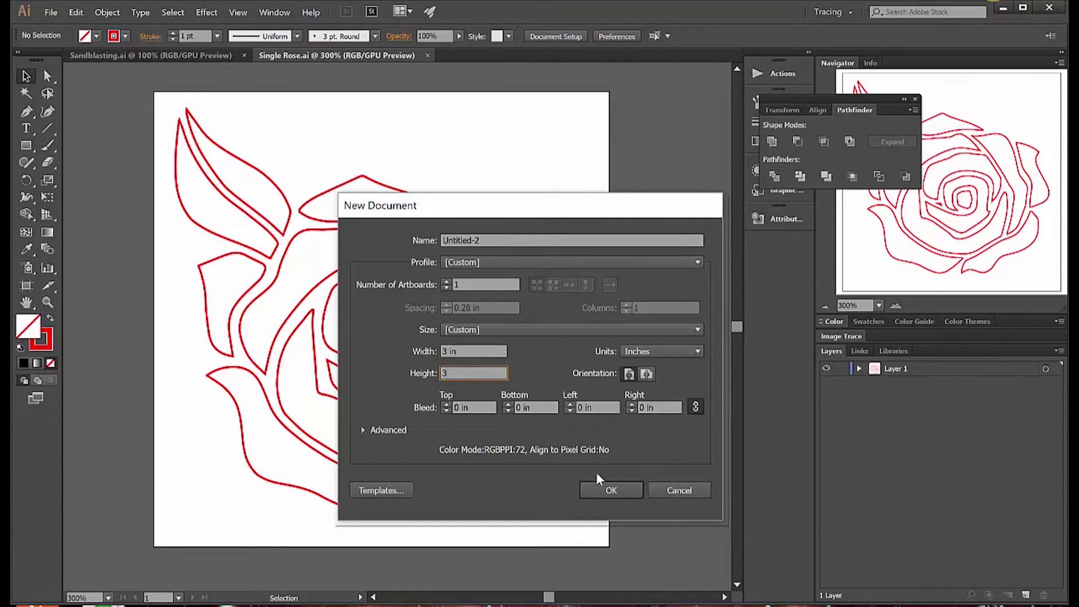
text(3)
click(609, 489)
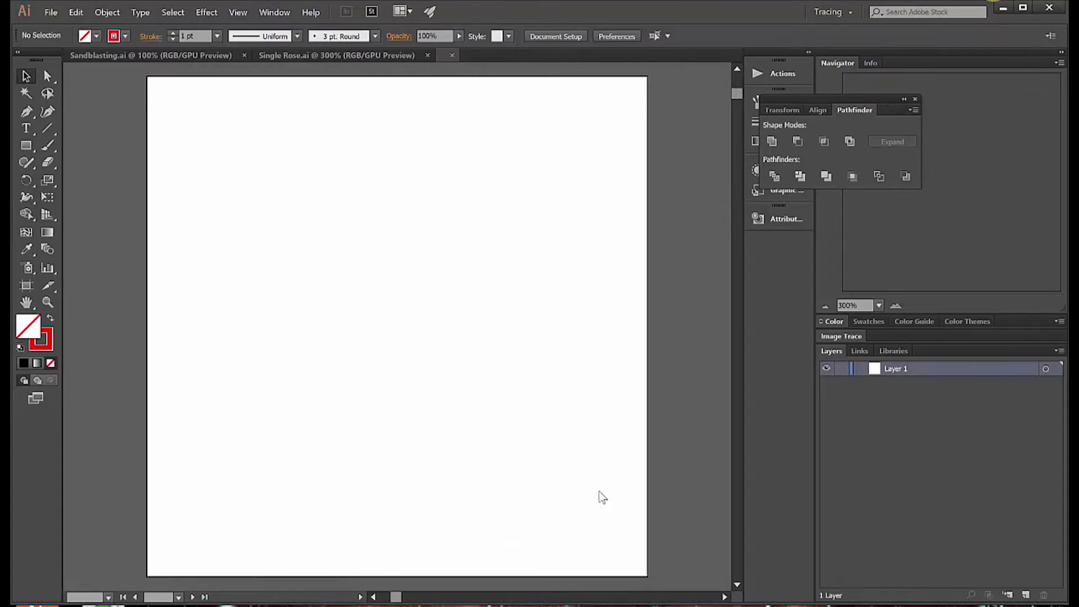
click(51, 13)
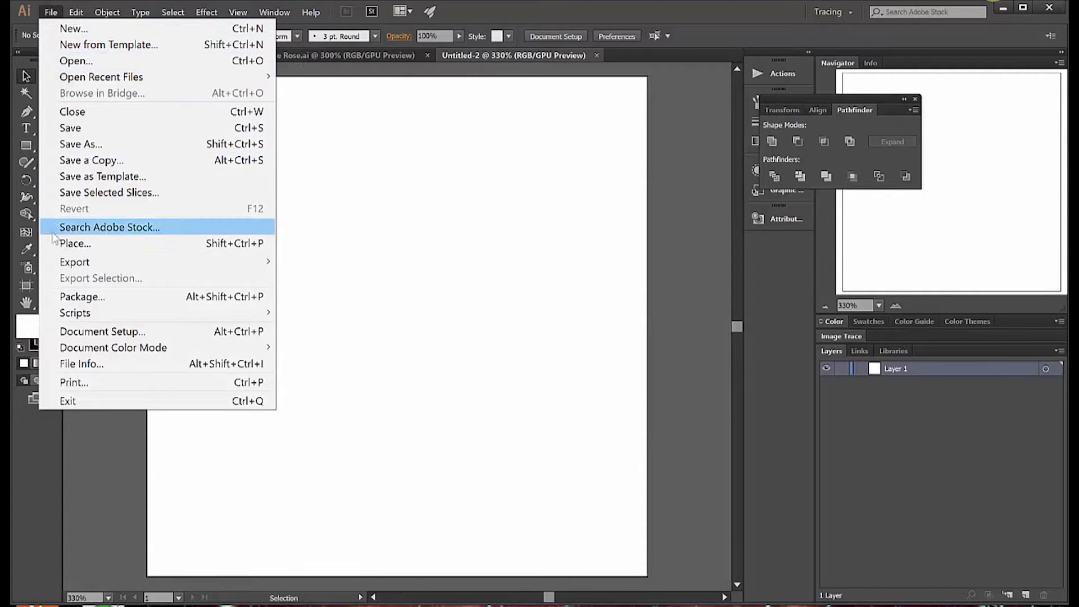
Place rose.png on the artboard and enlarge it to about 2.67 by 2.93 in.
click(65, 246)
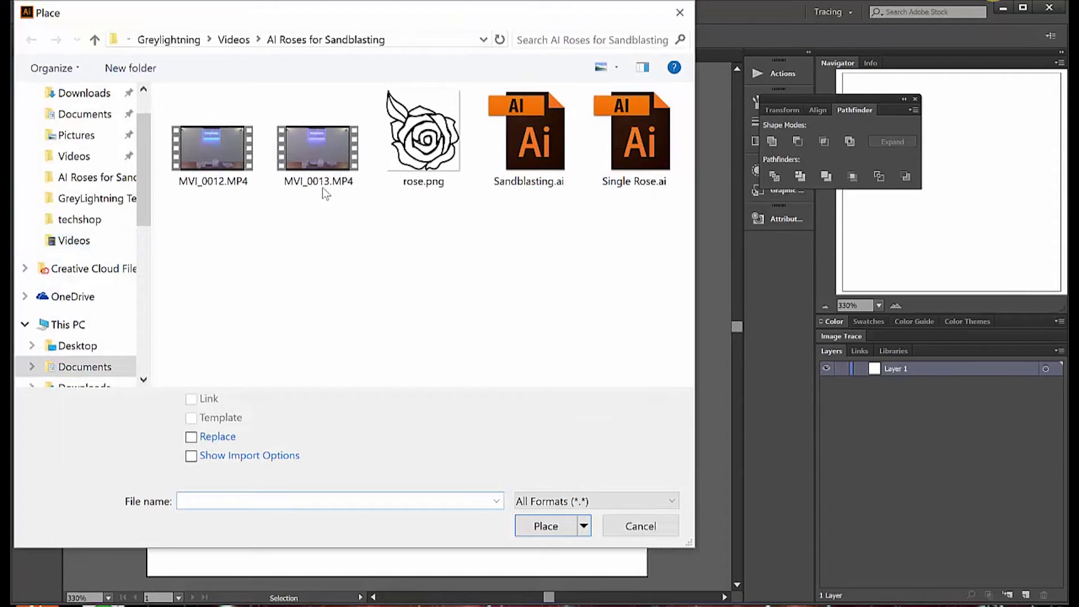
click(413, 139)
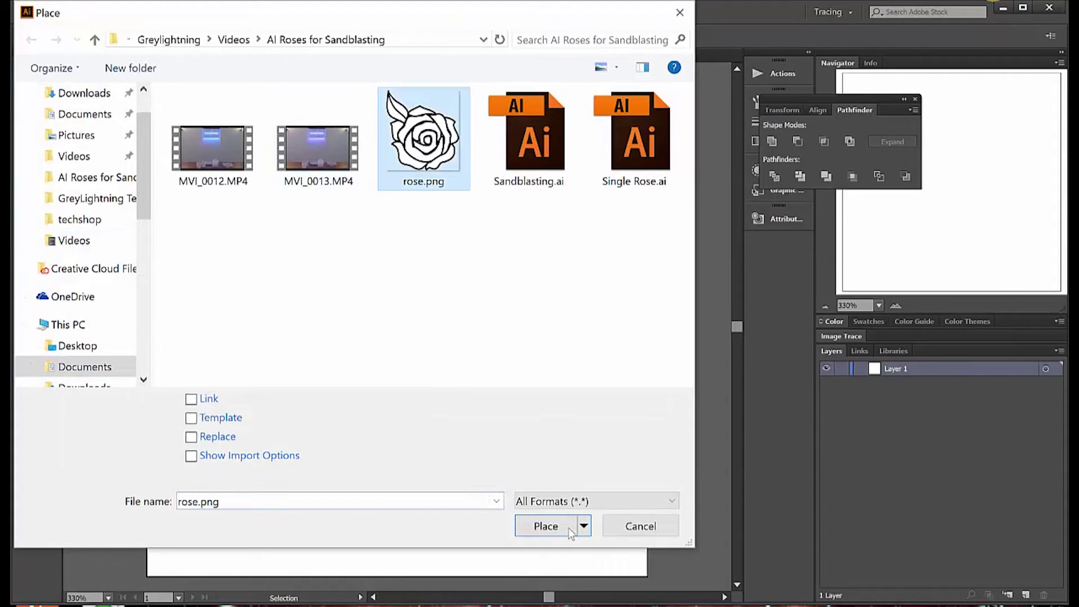
click(545, 526)
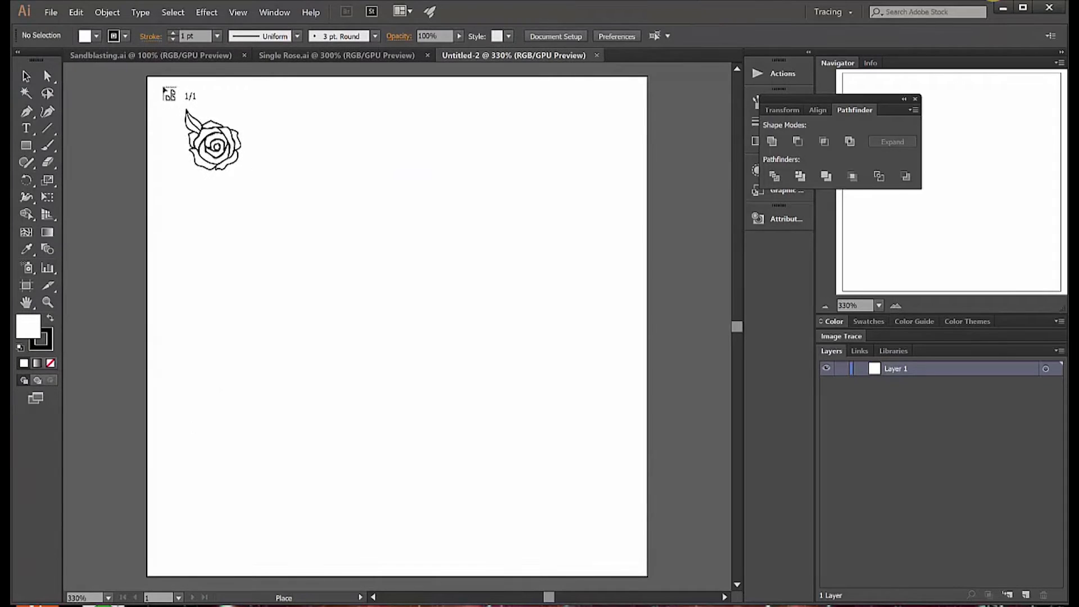
click(156, 82)
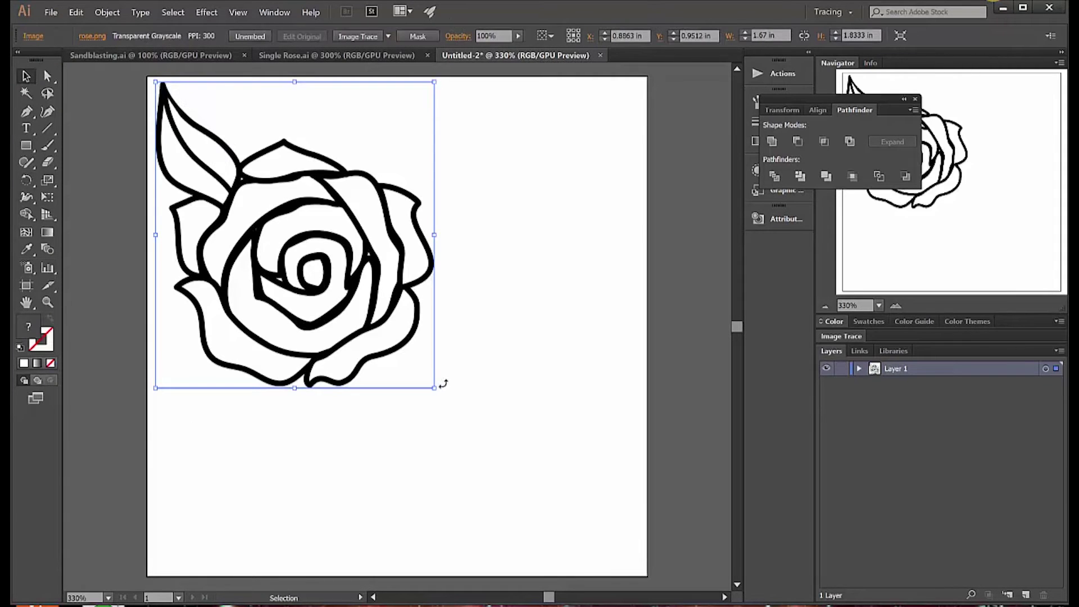
drag(435, 388, 616, 570)
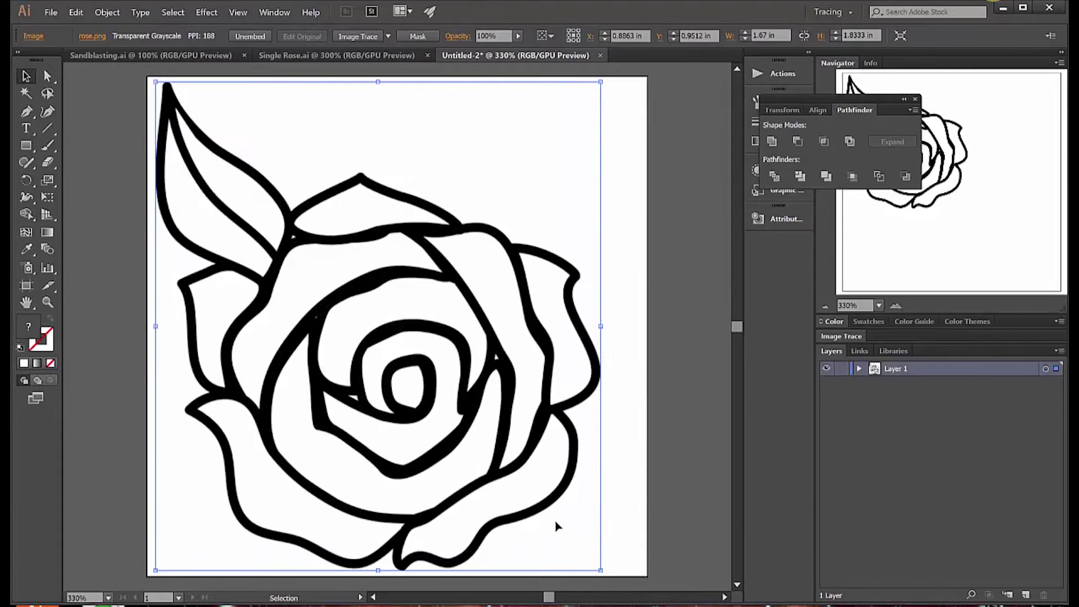
drag(442, 412, 460, 411)
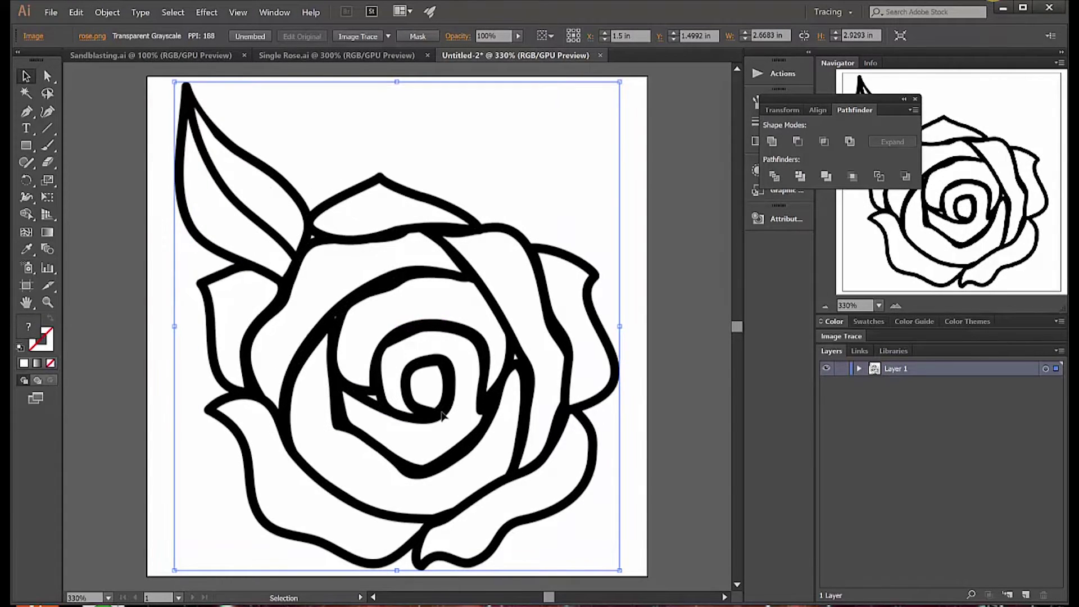
Run Image Trace Make and Expand on the placed rose to get vector shapes.
click(51, 13)
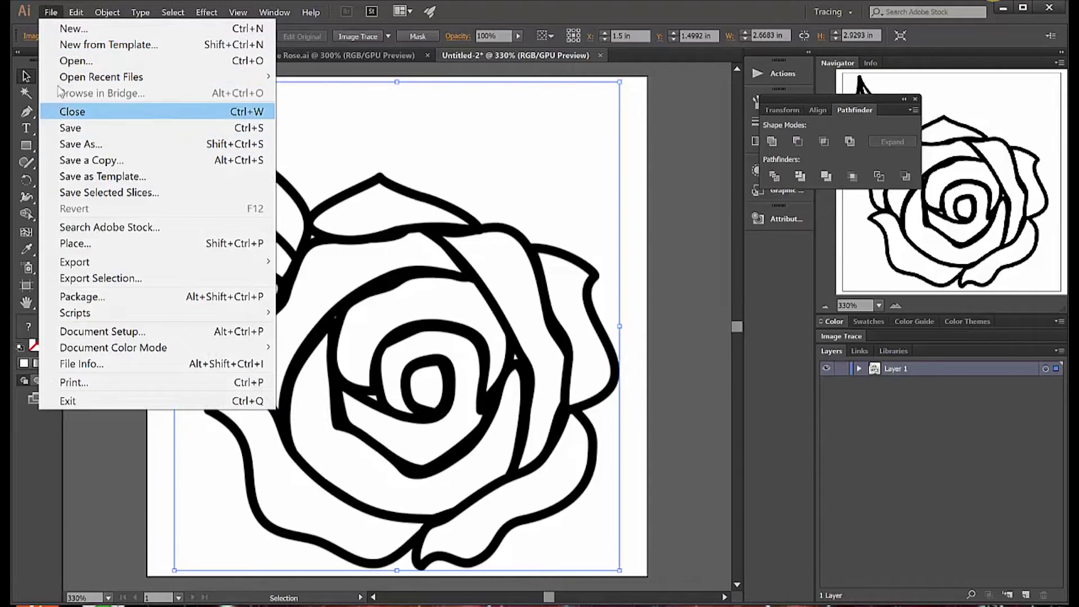
mouse_move(76, 12)
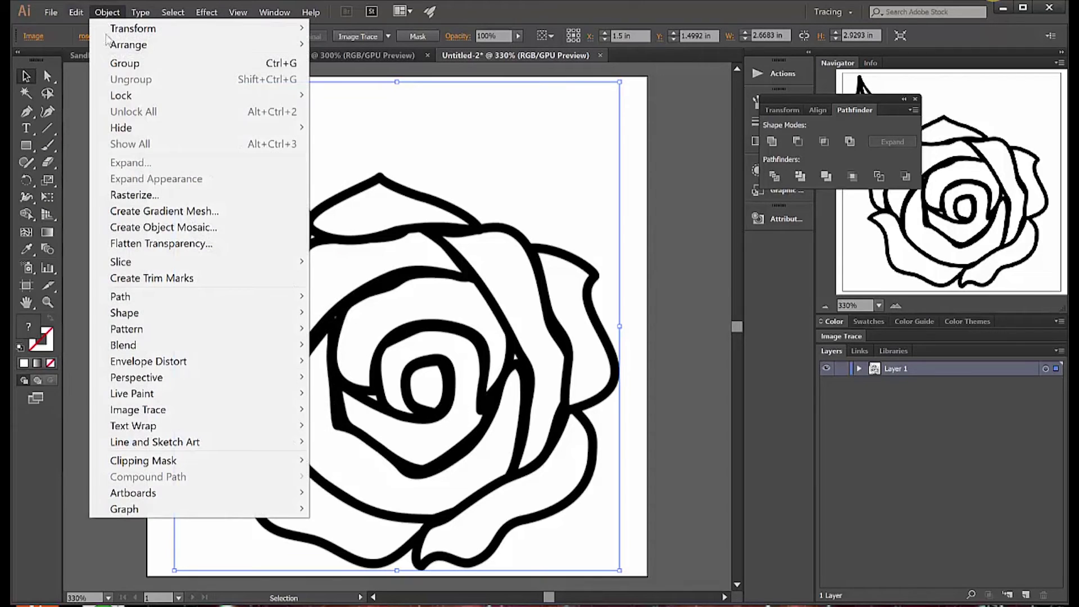
mouse_move(181, 414)
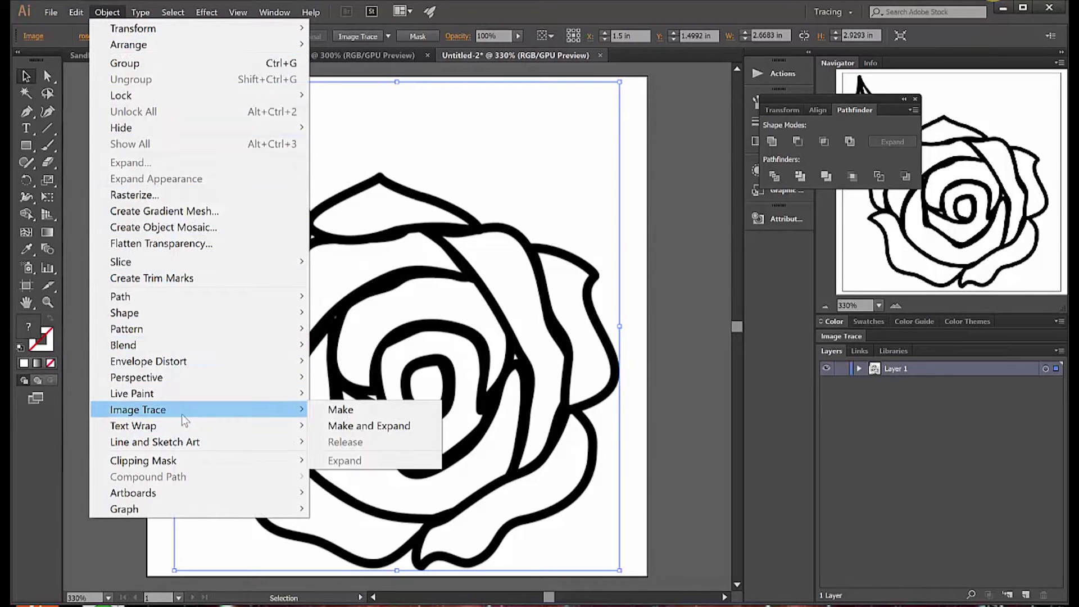
click(366, 426)
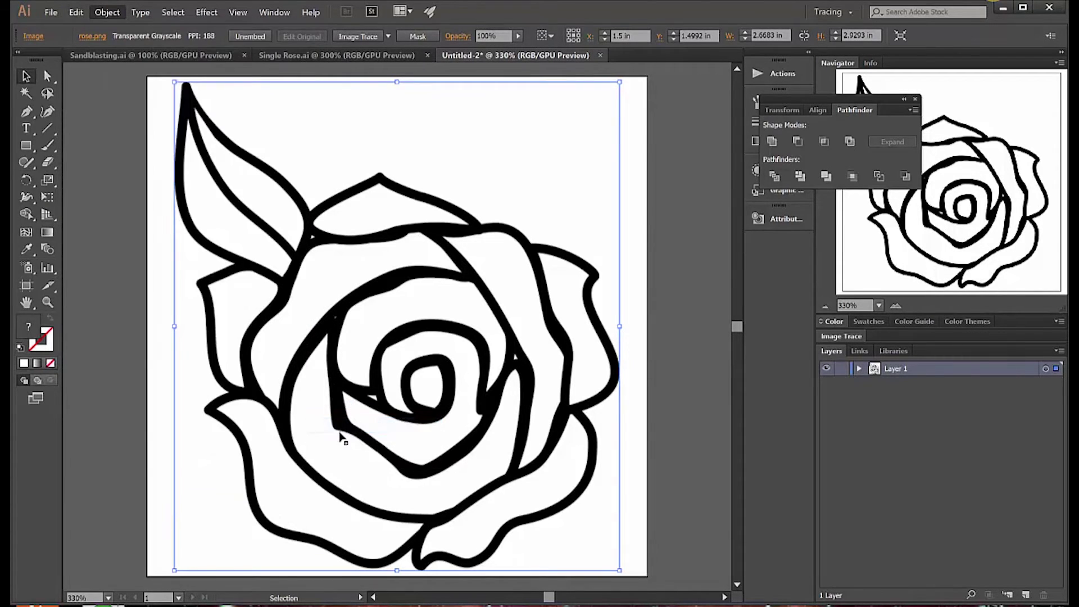
Ungroup the traced rose into separate paths and select all of them.
right_click(294, 303)
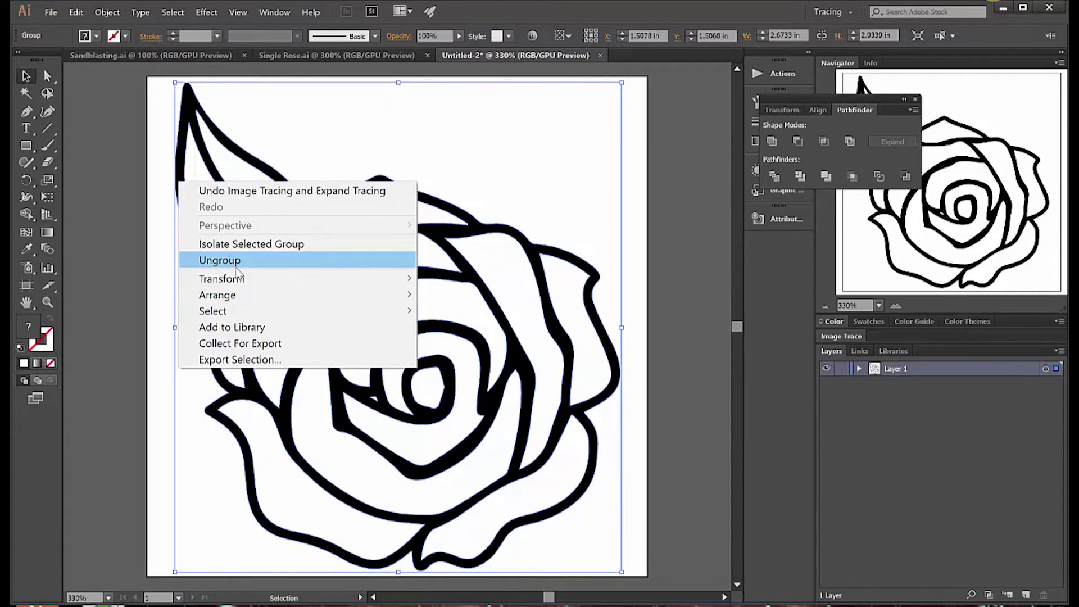
click(235, 265)
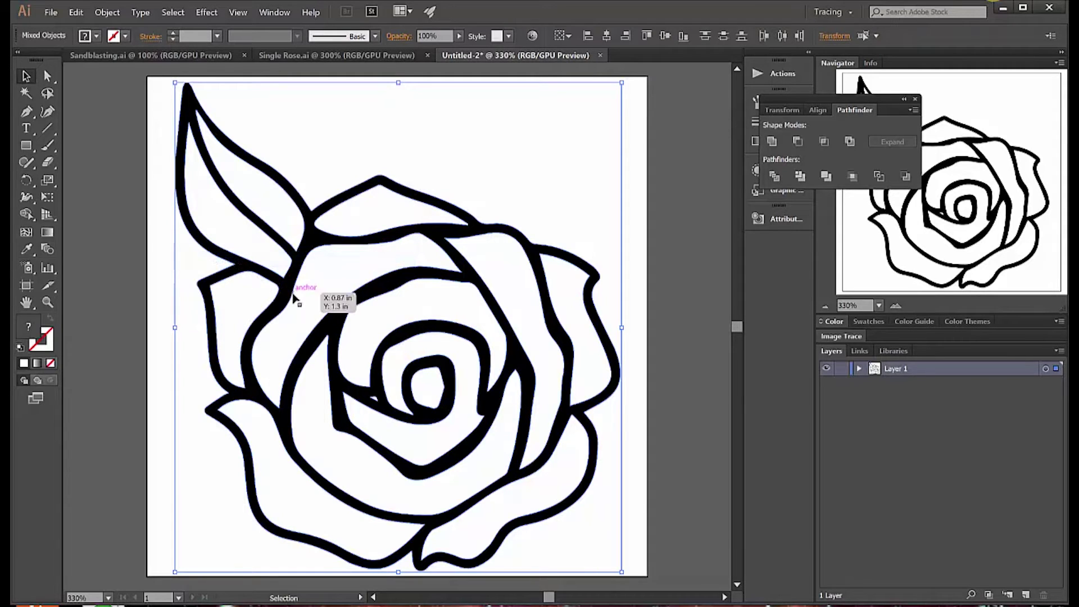
right_click(296, 299)
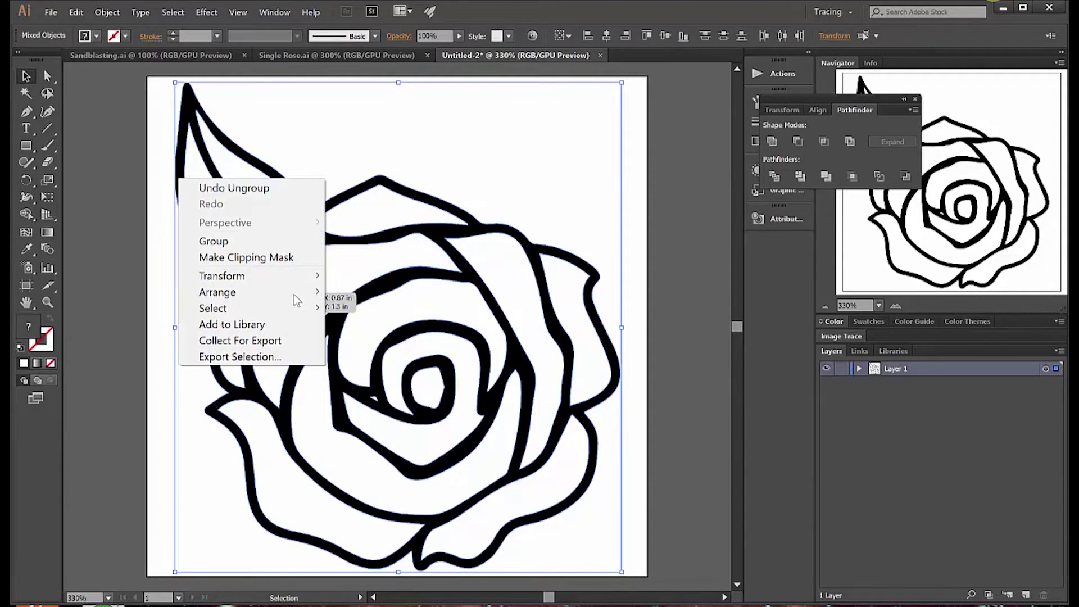
click(180, 237)
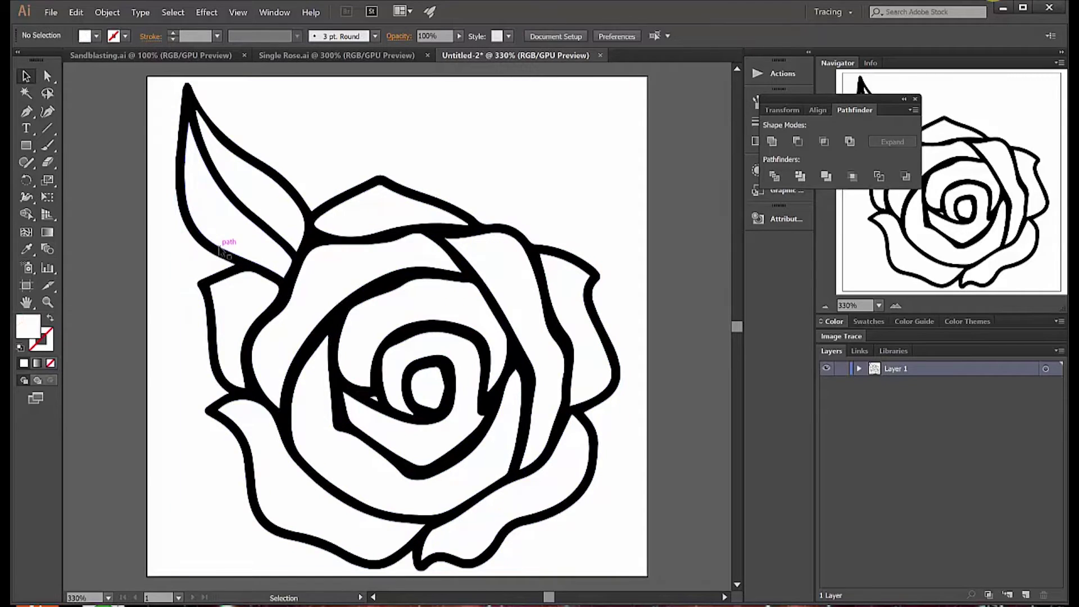
click(220, 249)
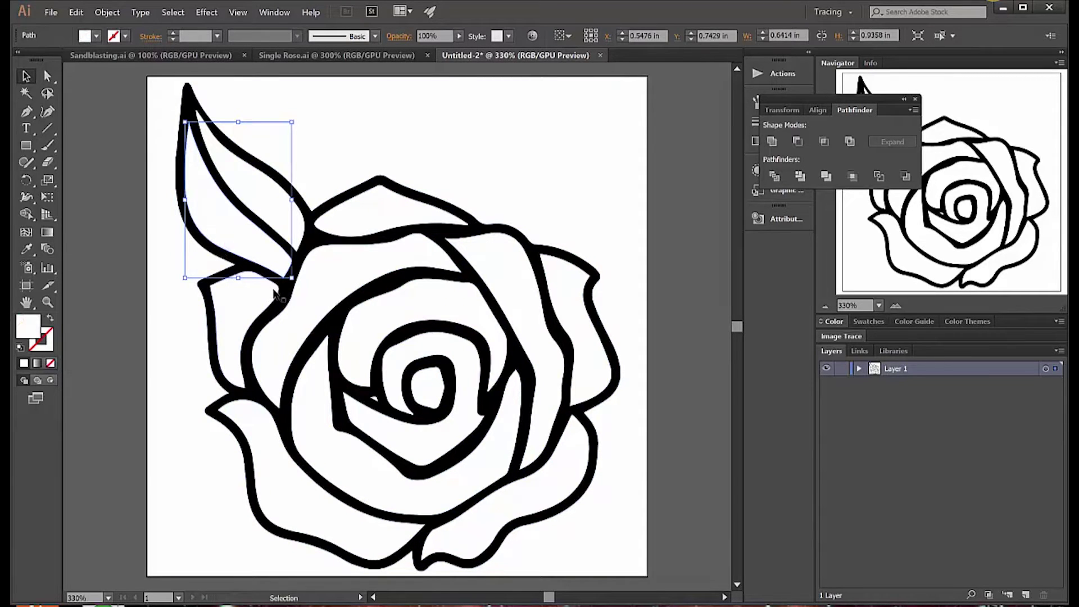
key(ctrl+a)
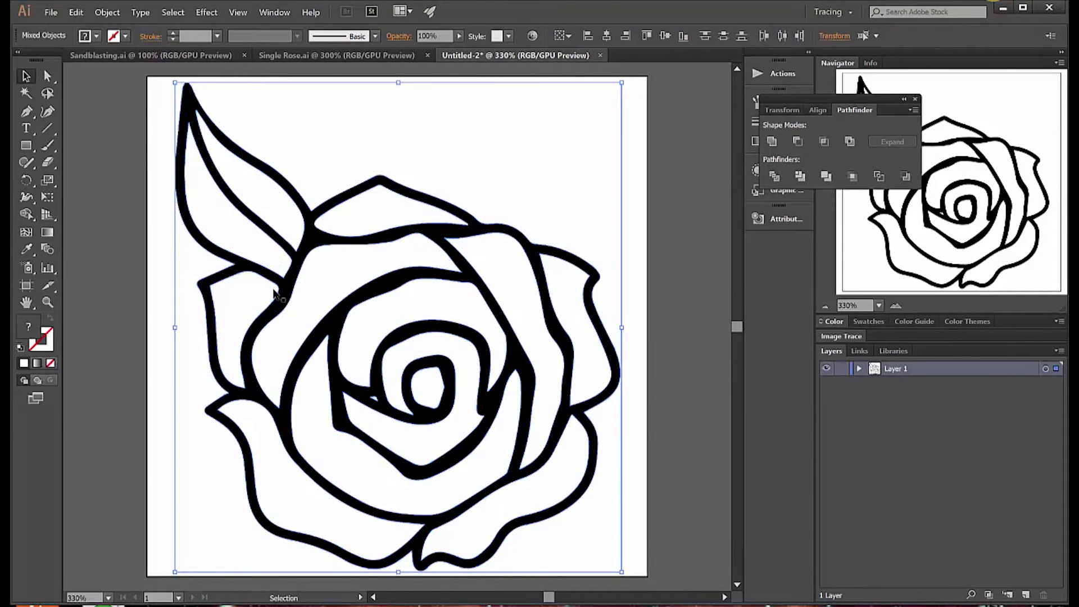
right_click(275, 289)
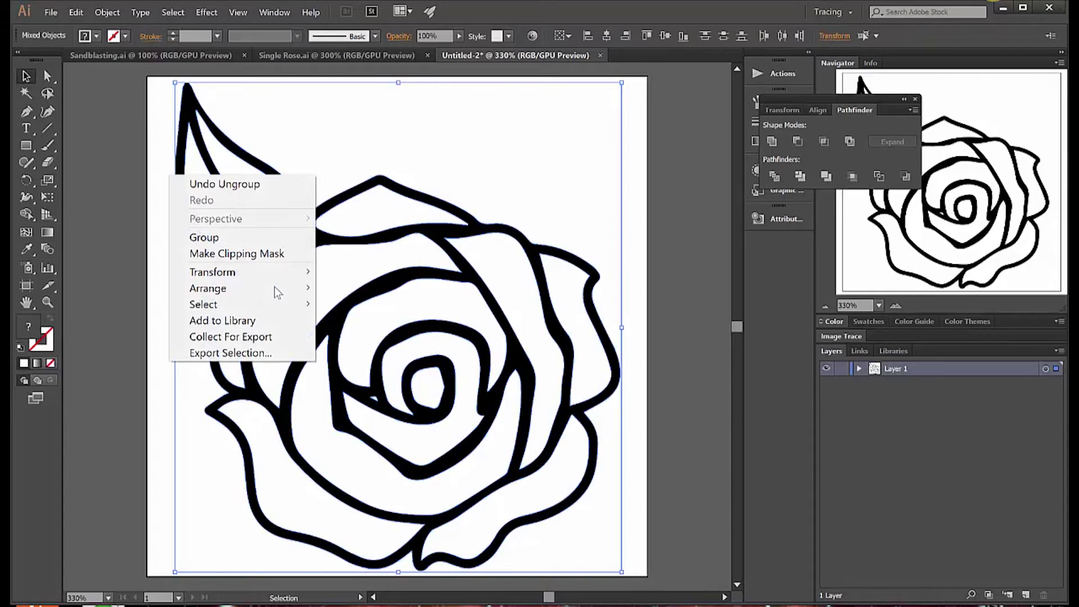
click(318, 149)
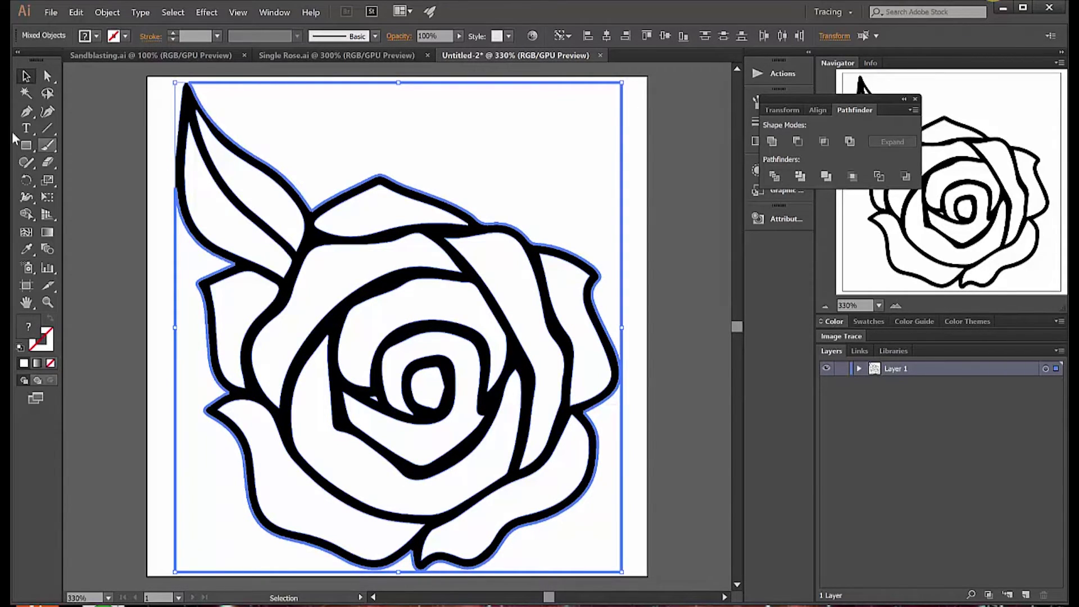
Magic Wand-select and delete the white fill shapes, then select the black outline compound path.
click(24, 94)
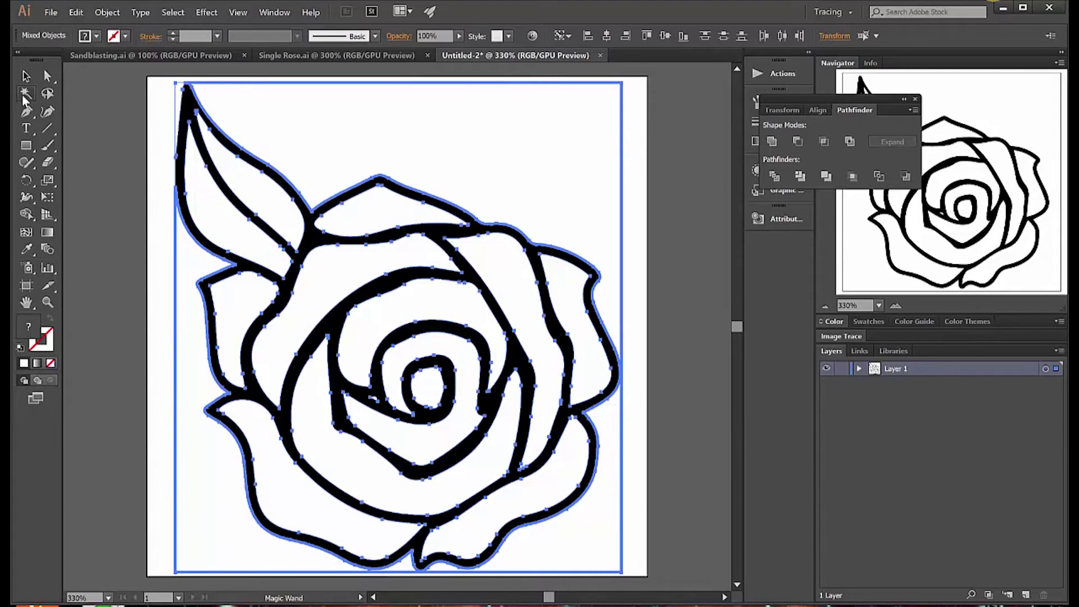
click(242, 155)
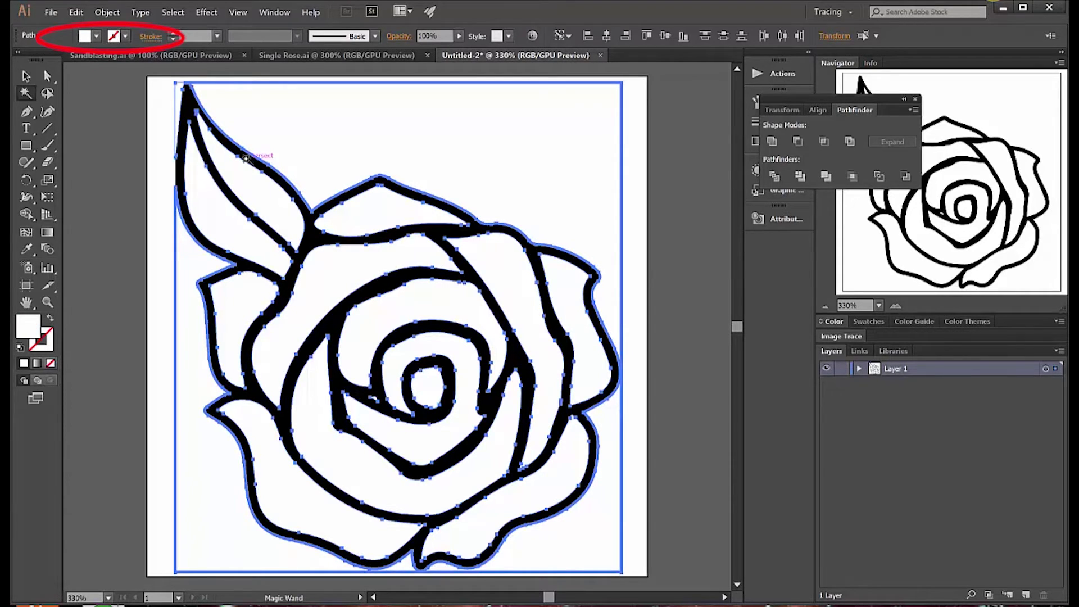
click(253, 241)
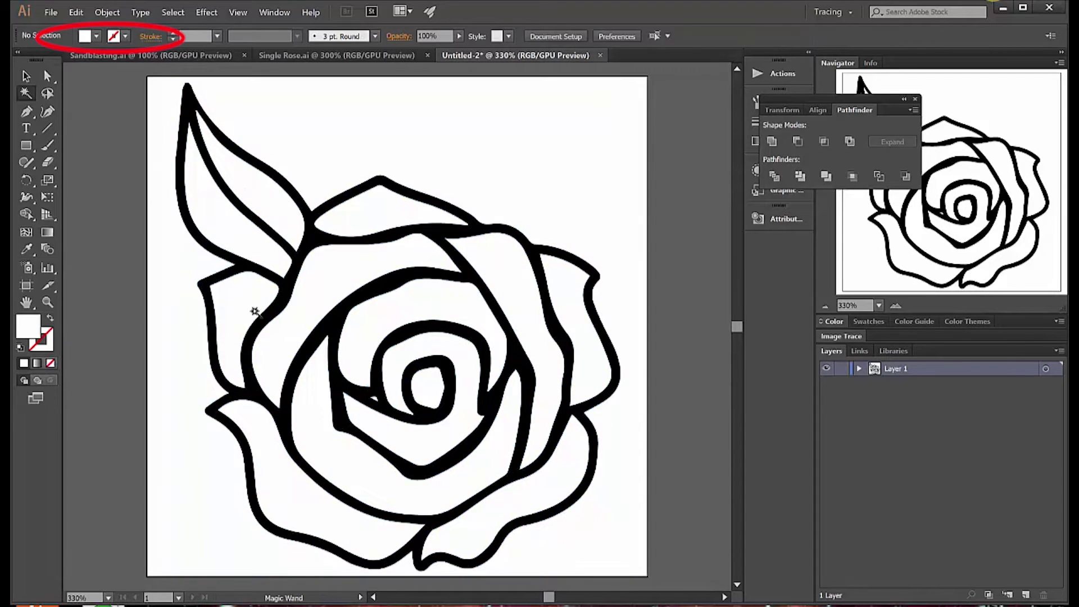
key(v)
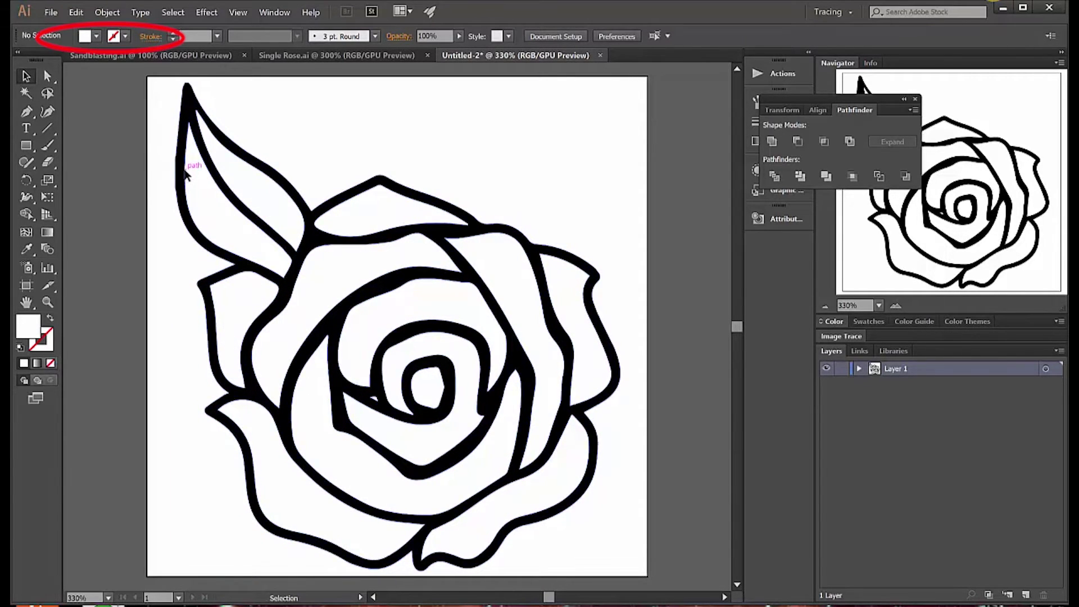
click(186, 174)
right_click(186, 174)
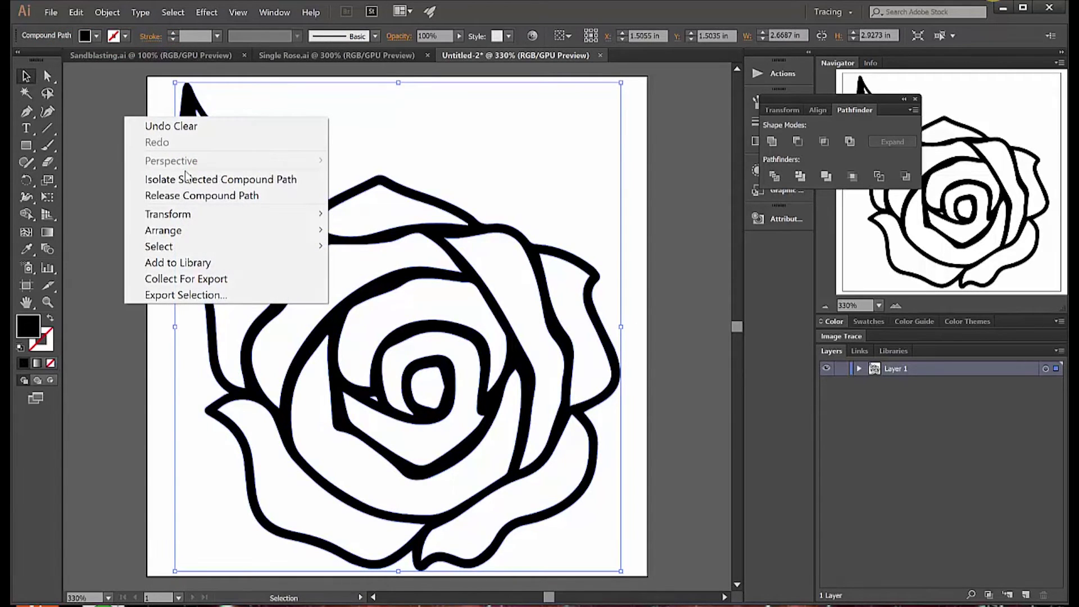
Release the rose outline's compound path and reselect the resulting black shapes.
click(185, 195)
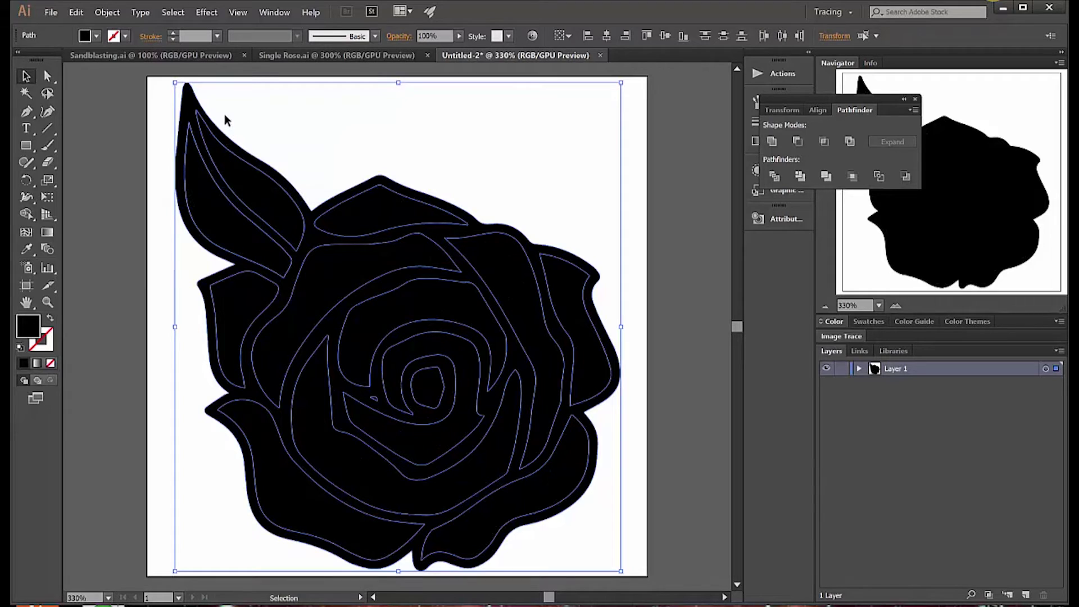
click(145, 116)
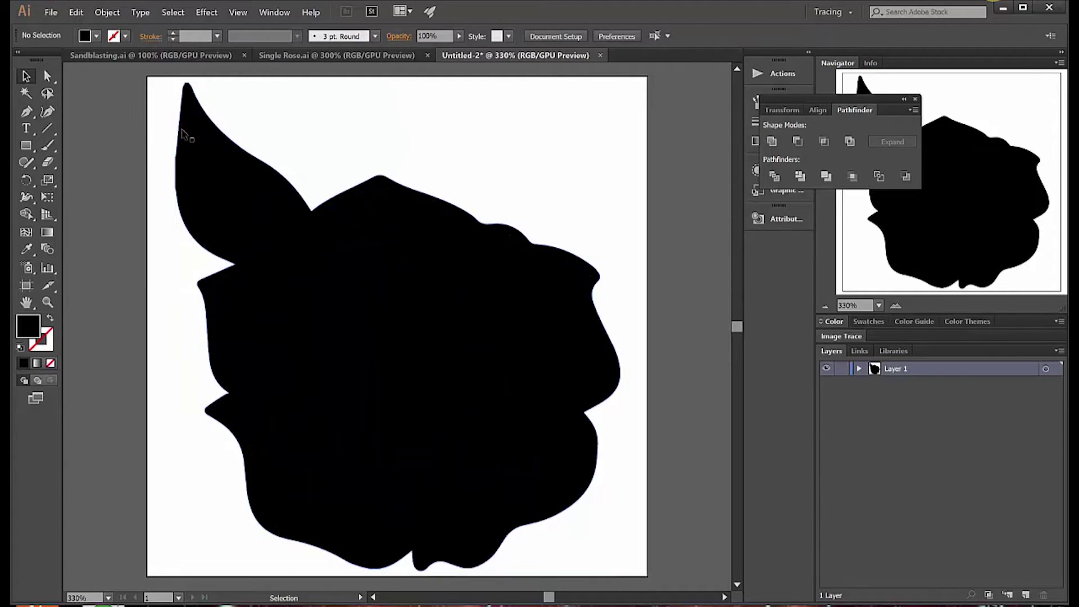
click(182, 134)
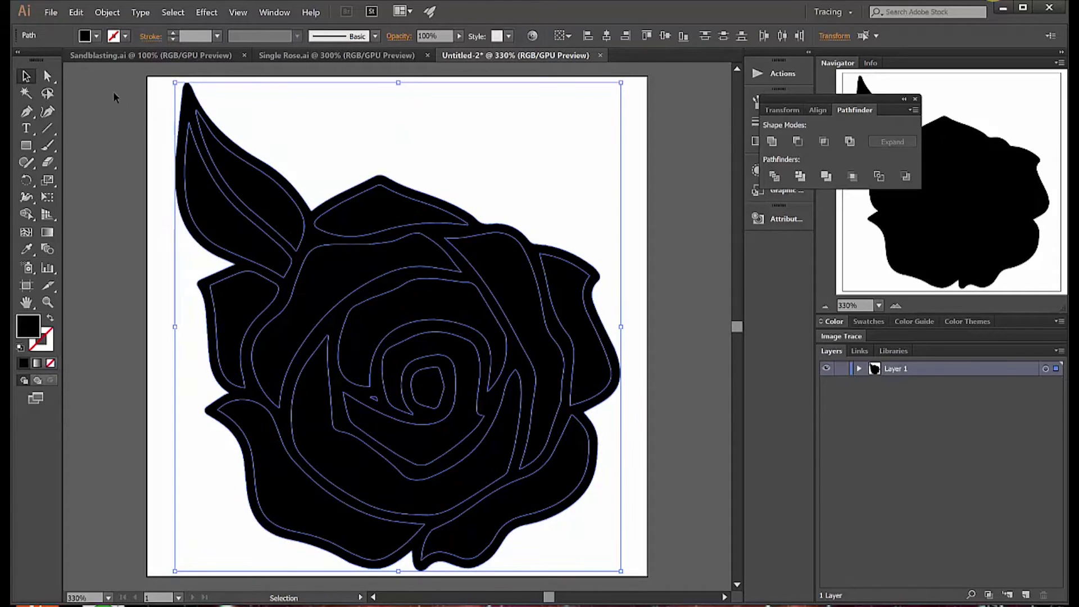
click(125, 37)
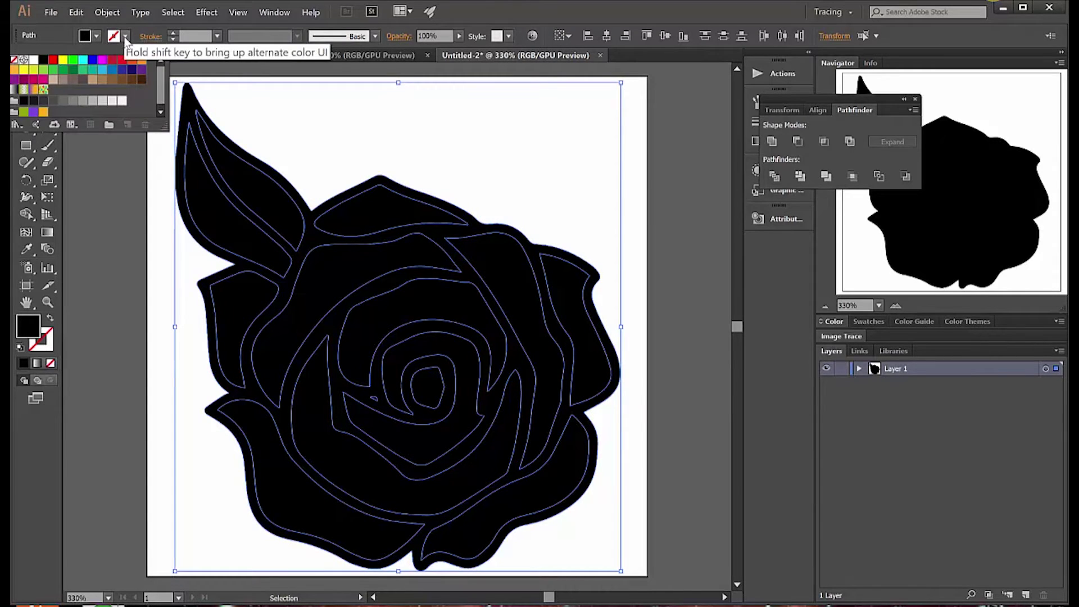
Give the rose paths a red 1 pt stroke and set their fill to None.
click(54, 62)
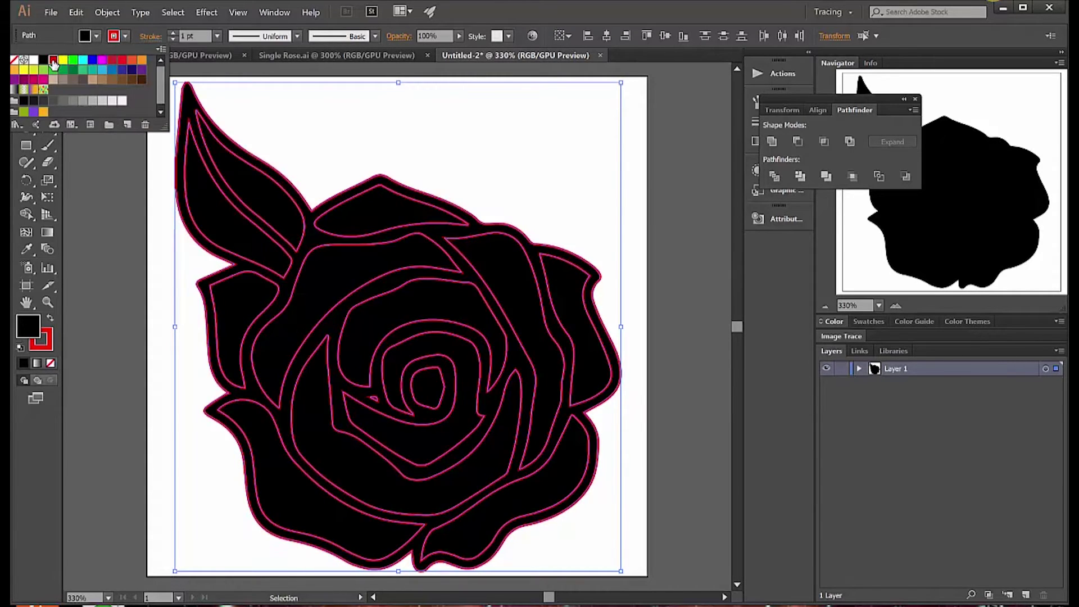
click(92, 32)
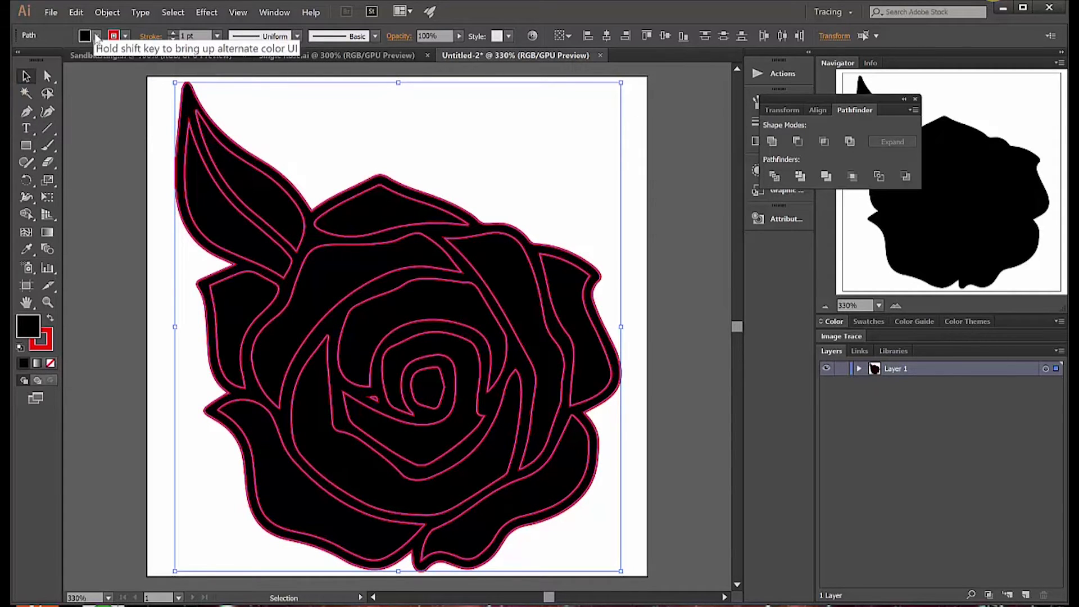
click(97, 36)
click(14, 59)
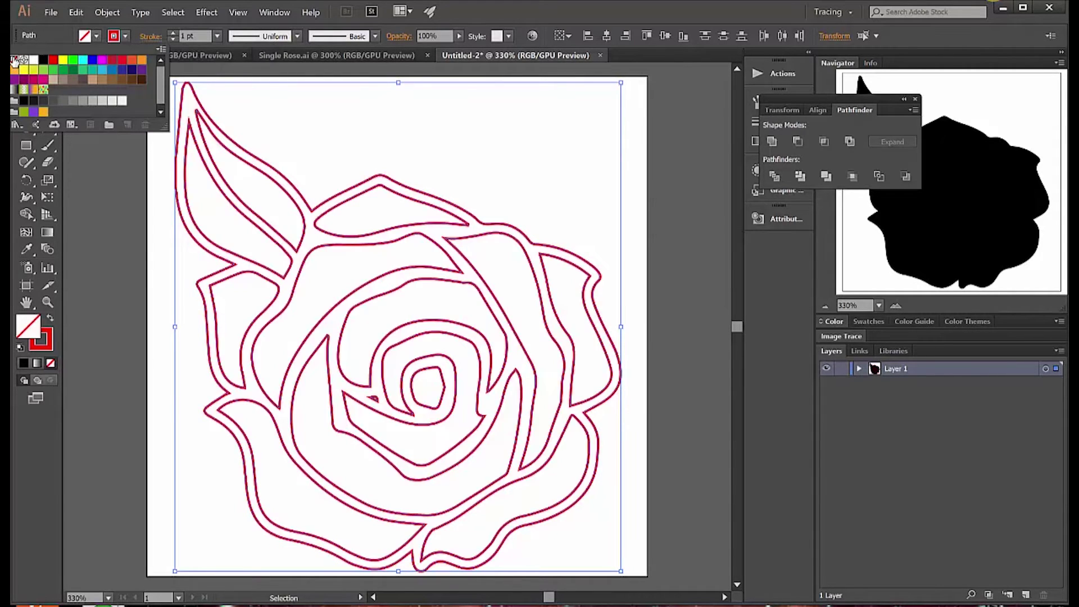
click(258, 101)
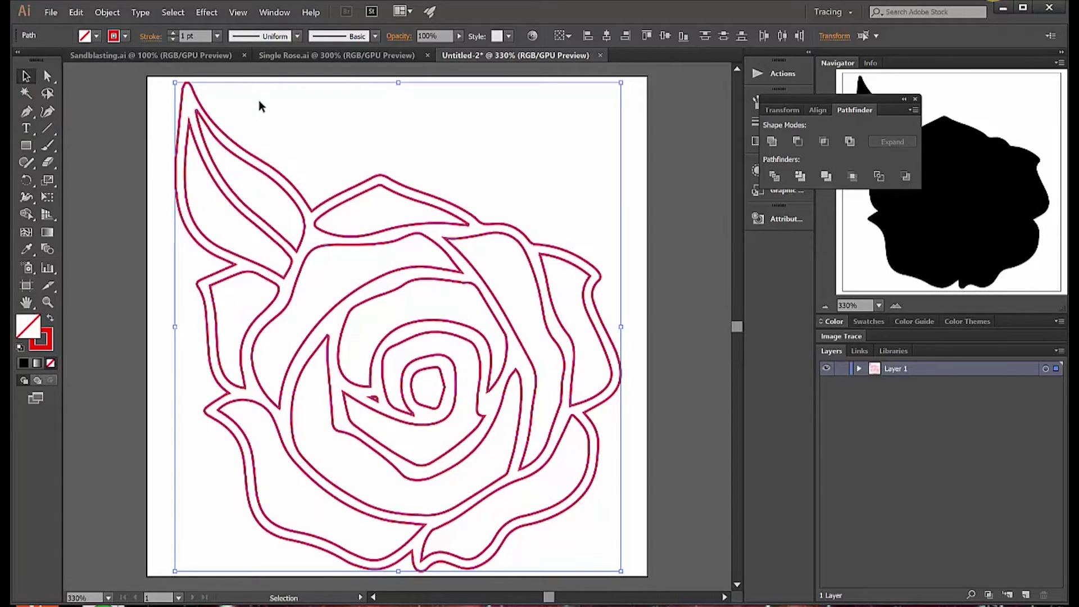
right_click(213, 119)
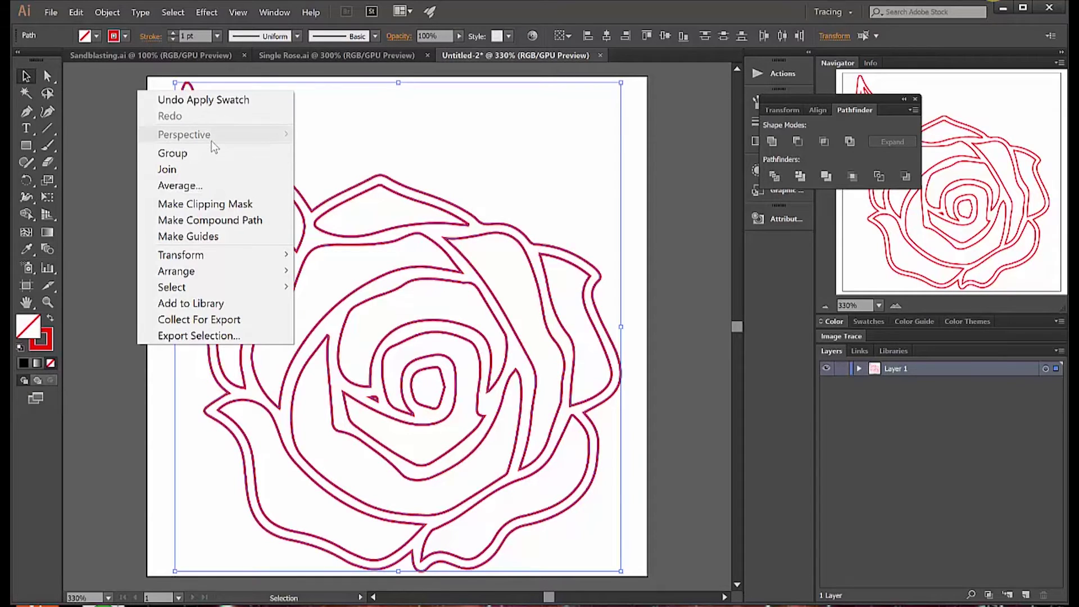
Select the rose's outer contour path and delete it.
click(113, 125)
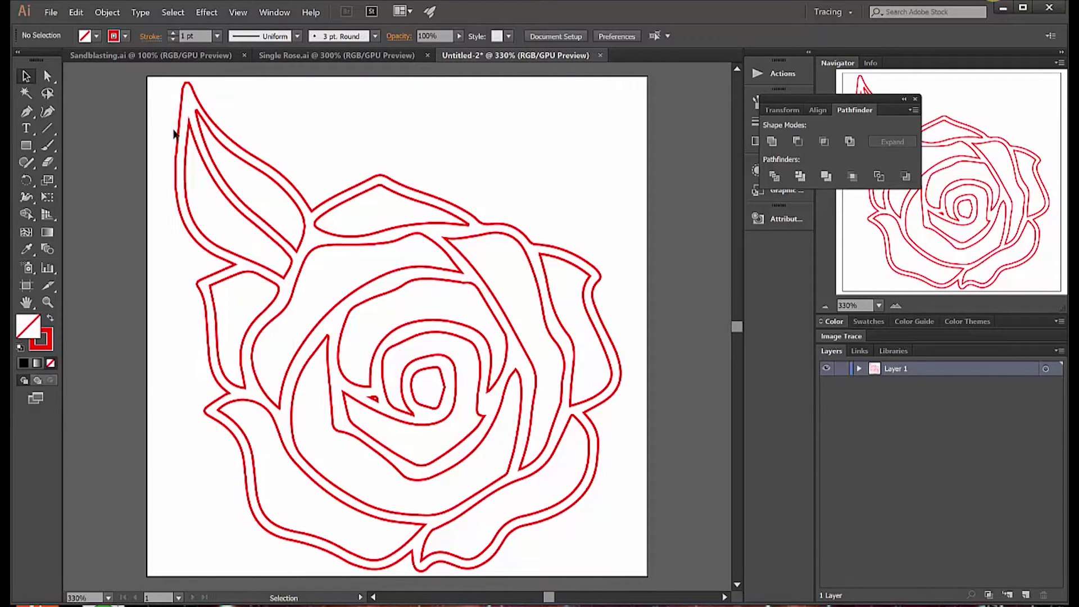
click(197, 102)
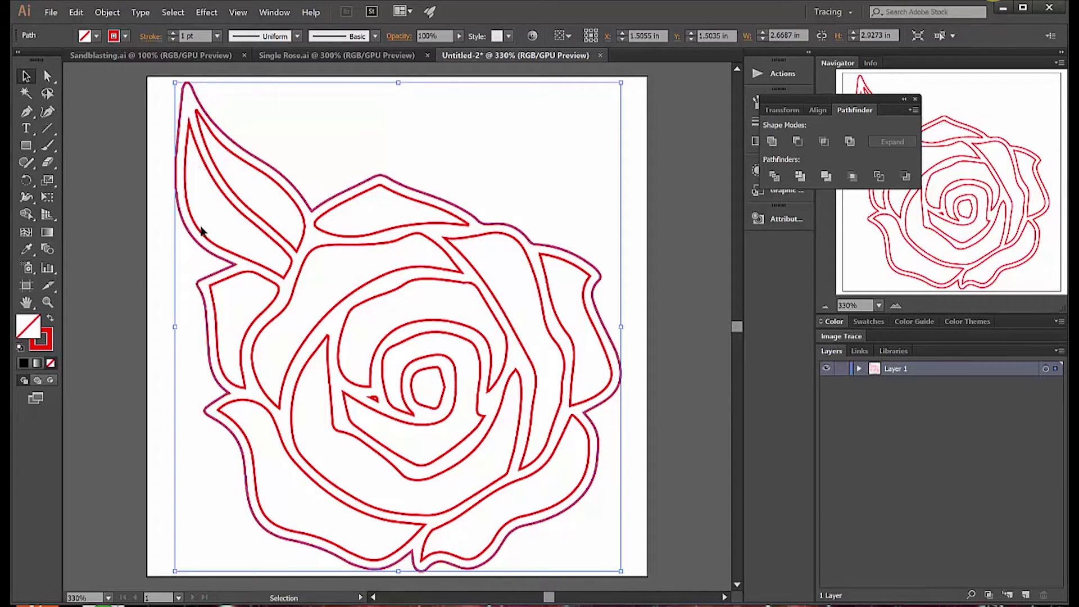
key(Delete)
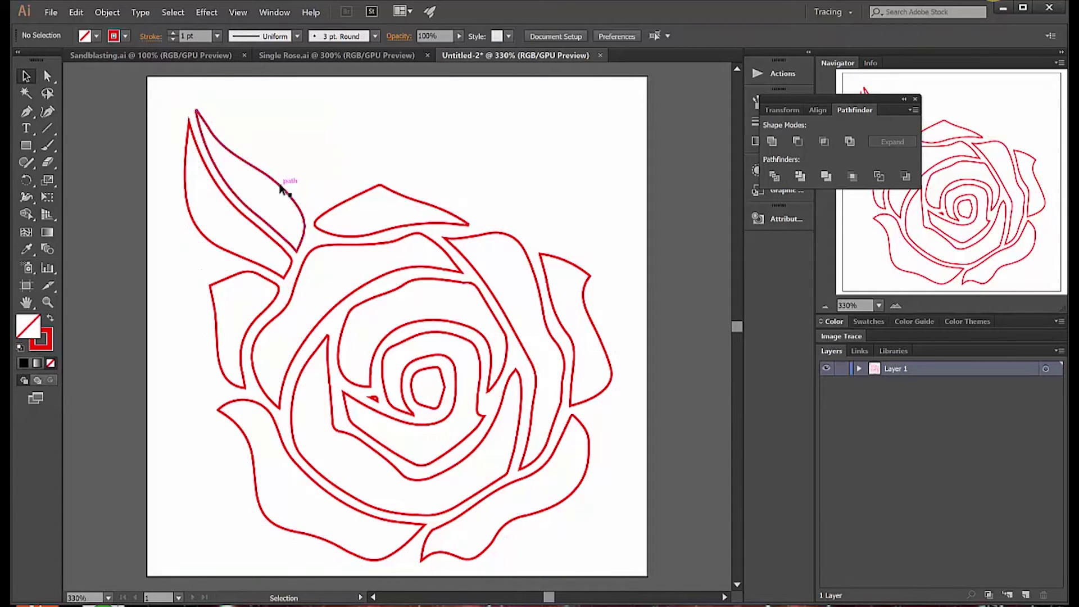
Switch through Single Rose.ai and Untitled-2 to the Sandblasting.ai rose and leaf plate sheet.
click(274, 56)
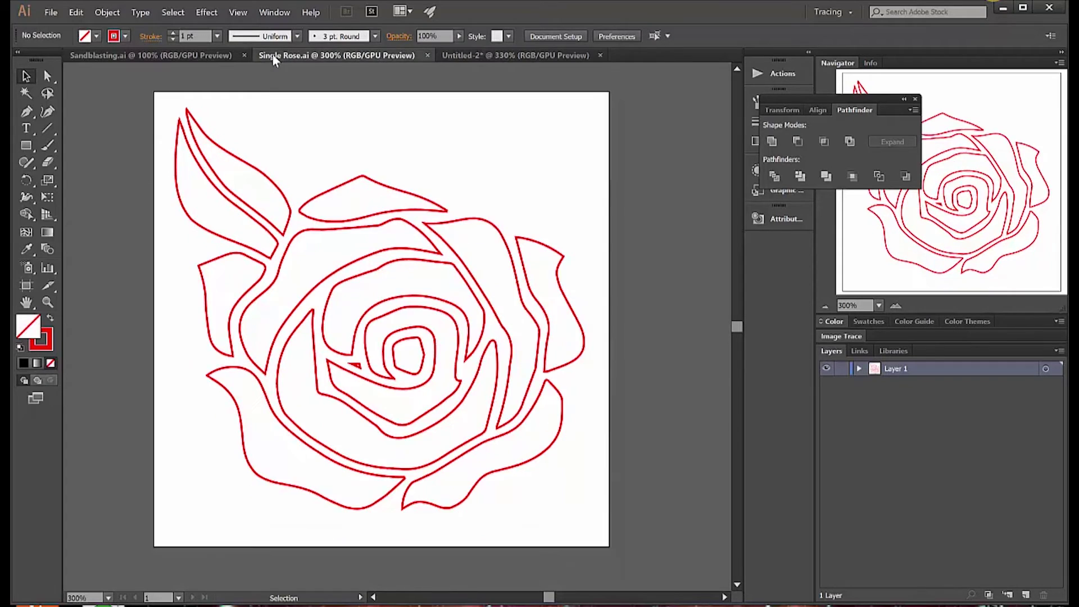
click(451, 57)
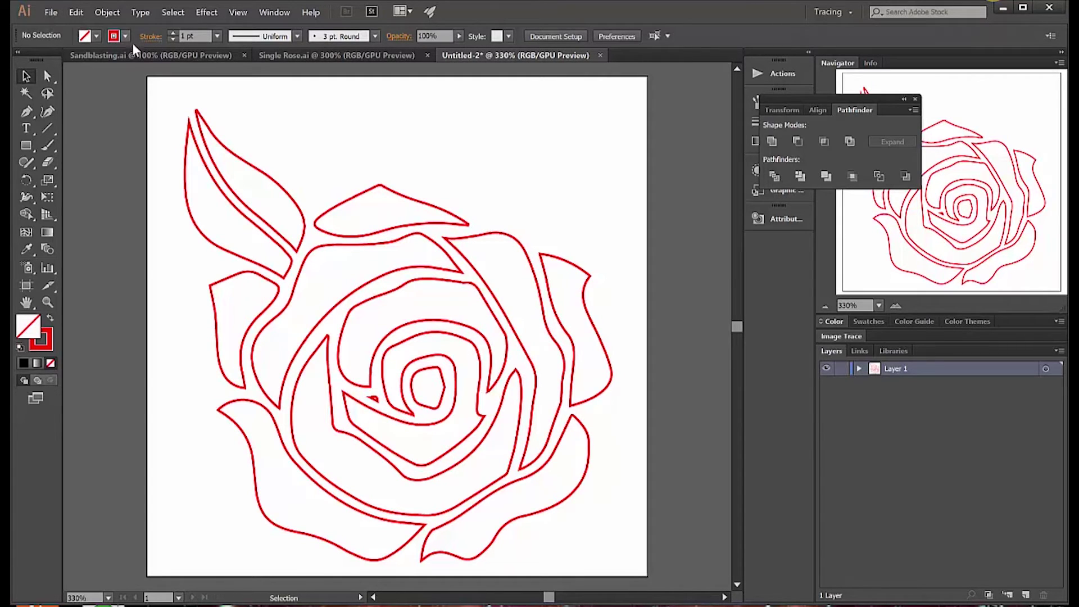
click(111, 56)
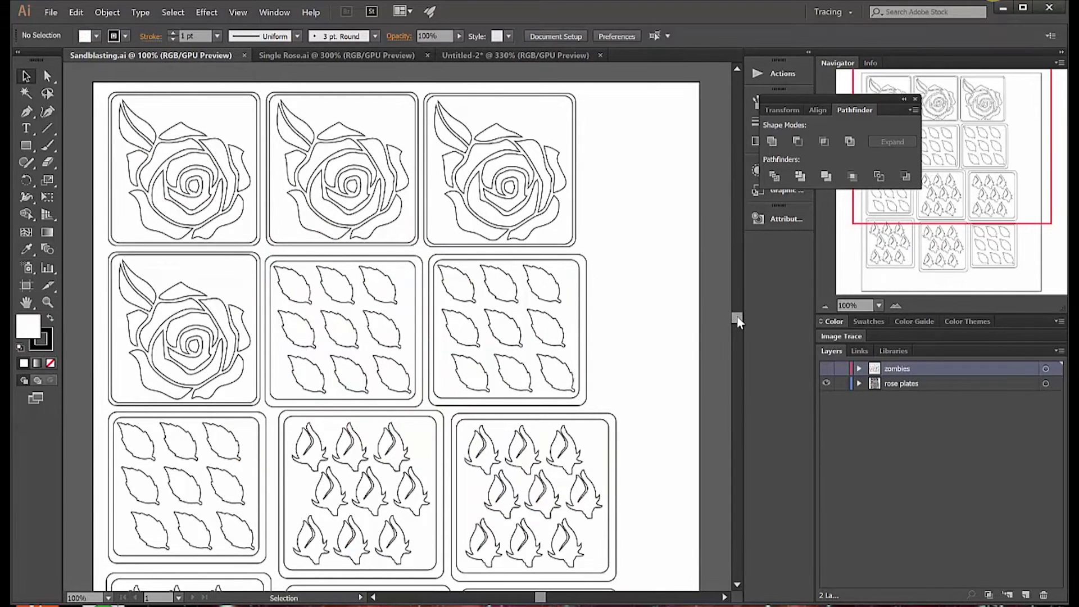
Scroll down Sandblasting.ai, select the third framed rose plate, then return to Single Rose.ai.
mouse_move(736, 315)
mouse_down()
mouse_move(736, 325)
mouse_move(743, 312)
mouse_up()
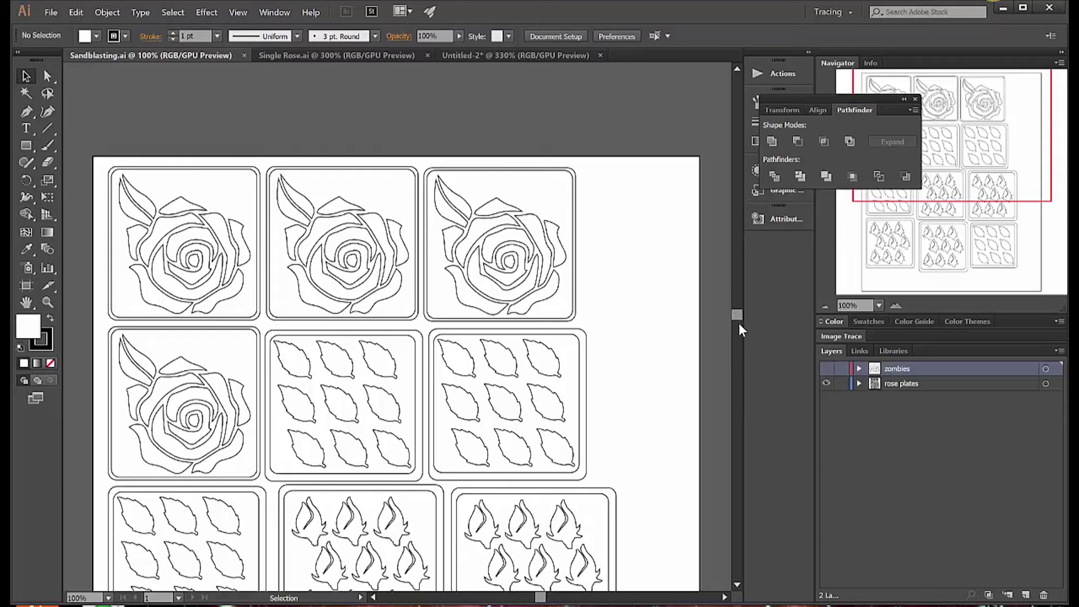
drag(739, 316, 738, 318)
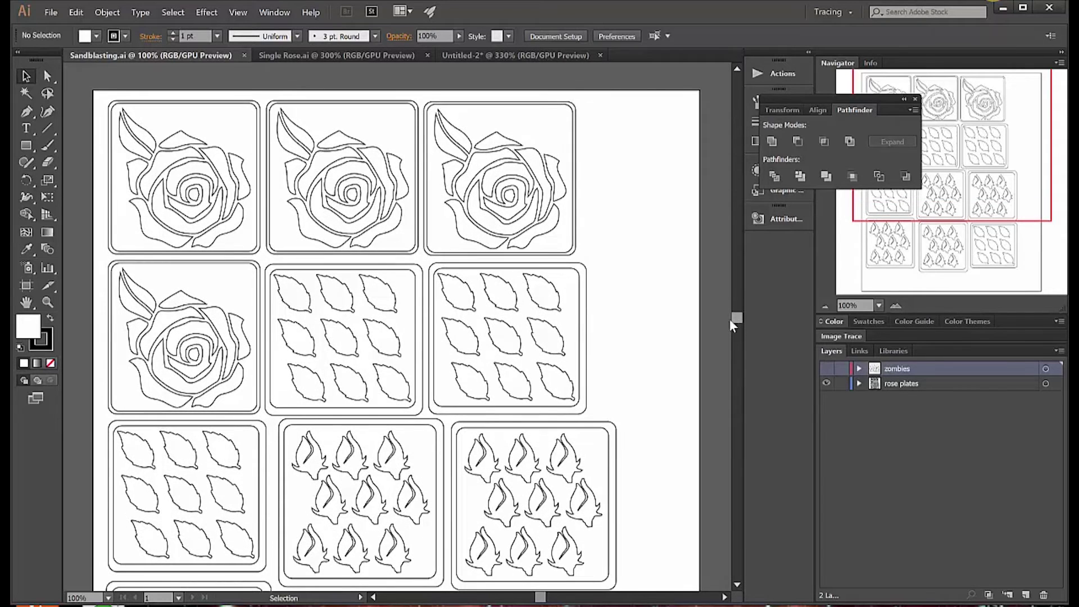
click(575, 253)
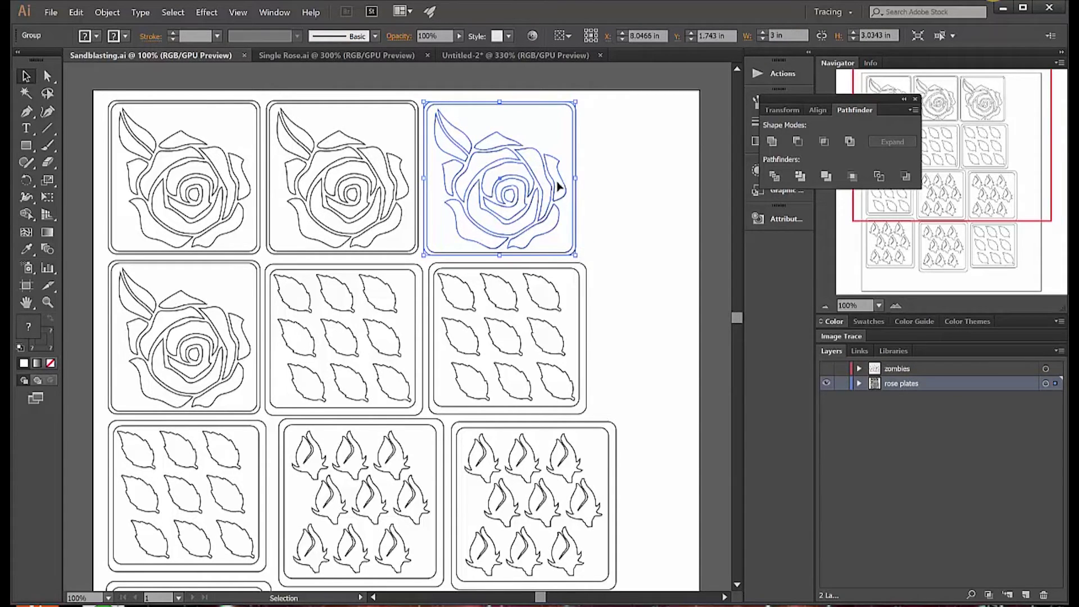
click(361, 60)
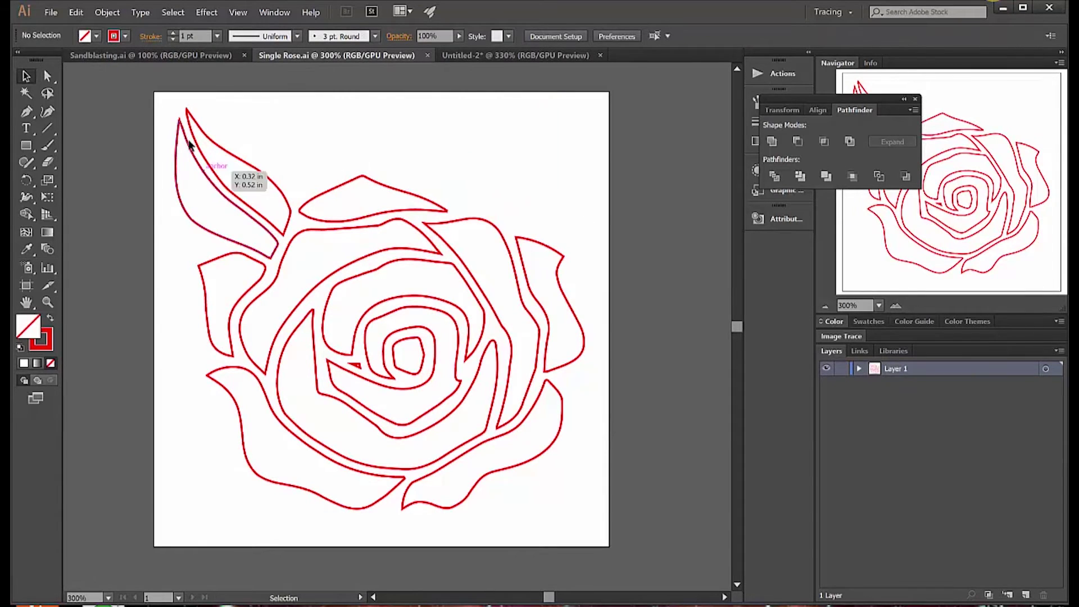
Draw a 2.963 × 2.963 in rounded-corner square around the rose with the Rounded Rectangle tool.
click(28, 147)
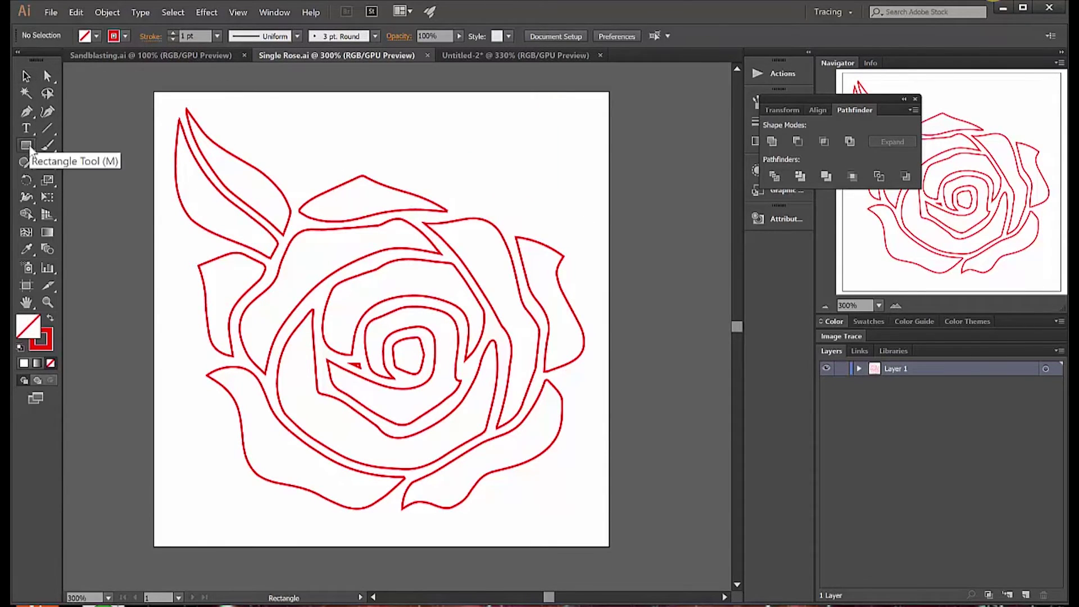
click(30, 148)
click(74, 163)
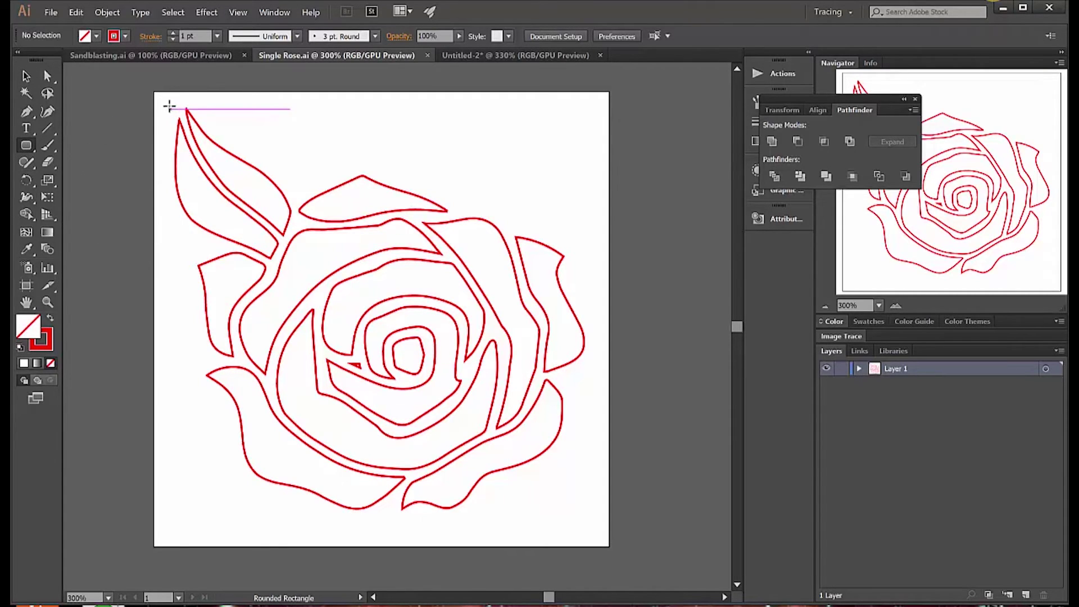
drag(165, 103, 594, 531)
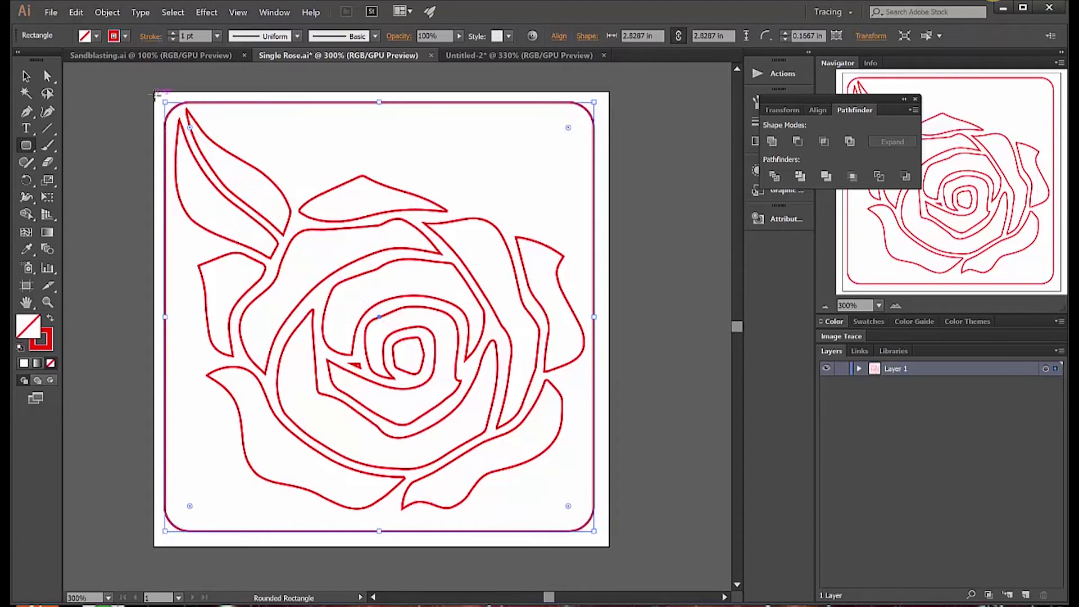
drag(159, 100, 603, 543)
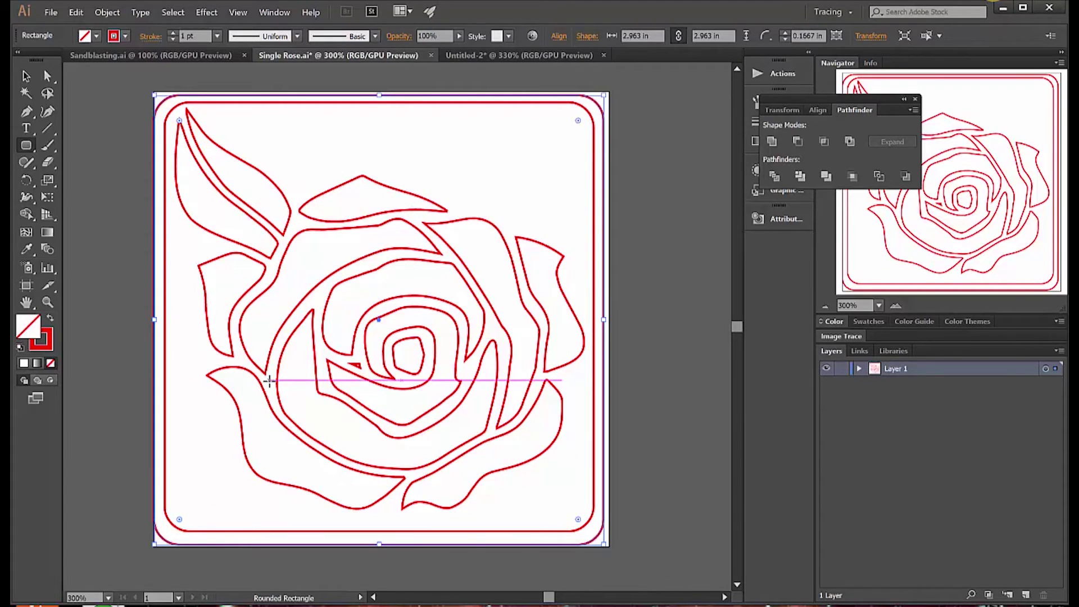
click(51, 12)
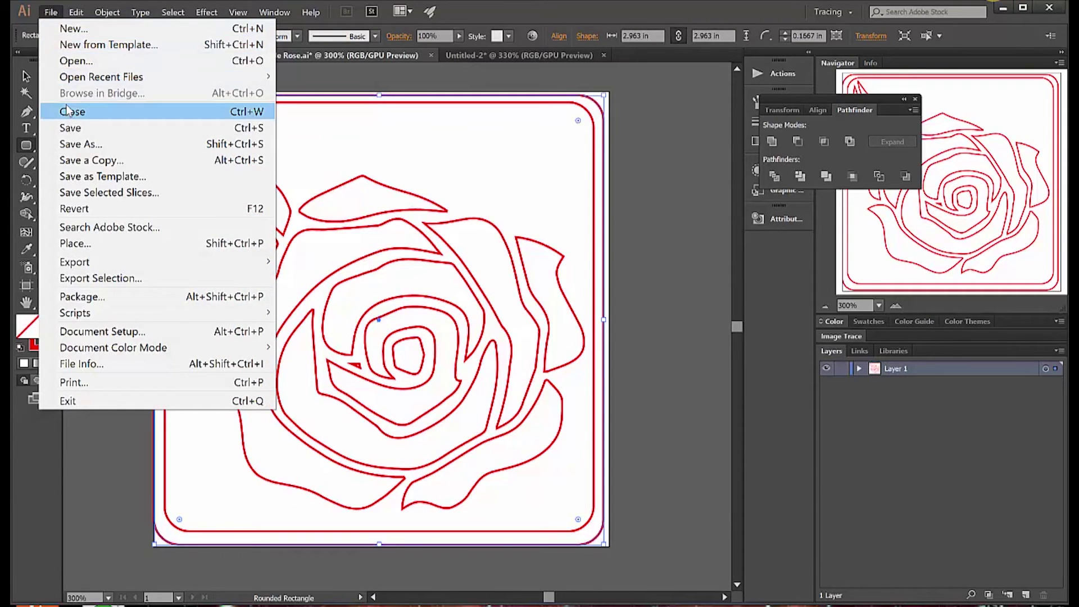
Create a new Web-profile document in inches with a 24 × 24 in artboard.
click(81, 31)
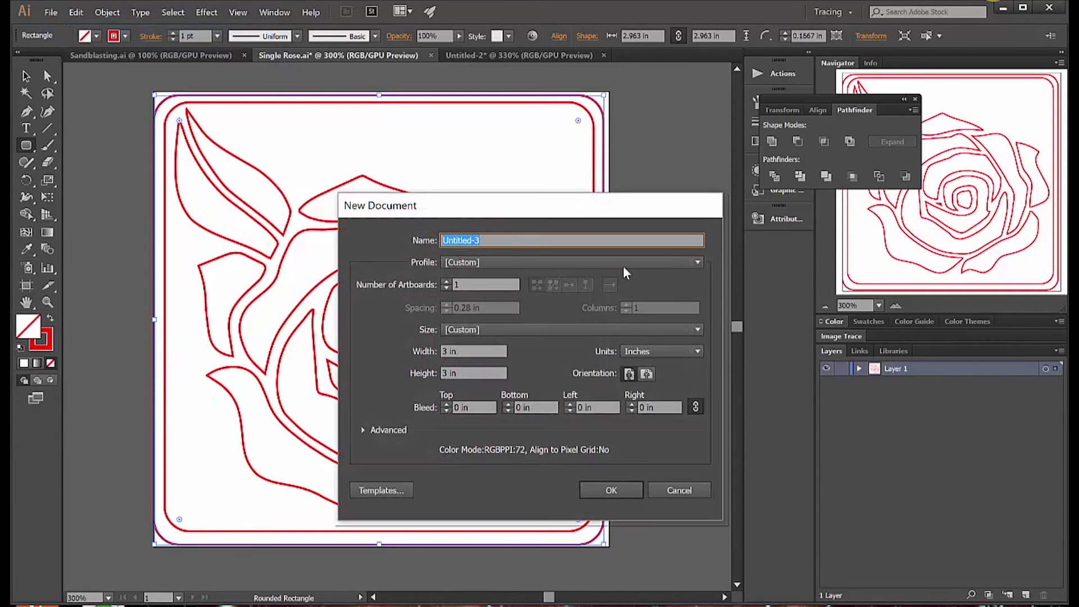
click(695, 266)
click(472, 322)
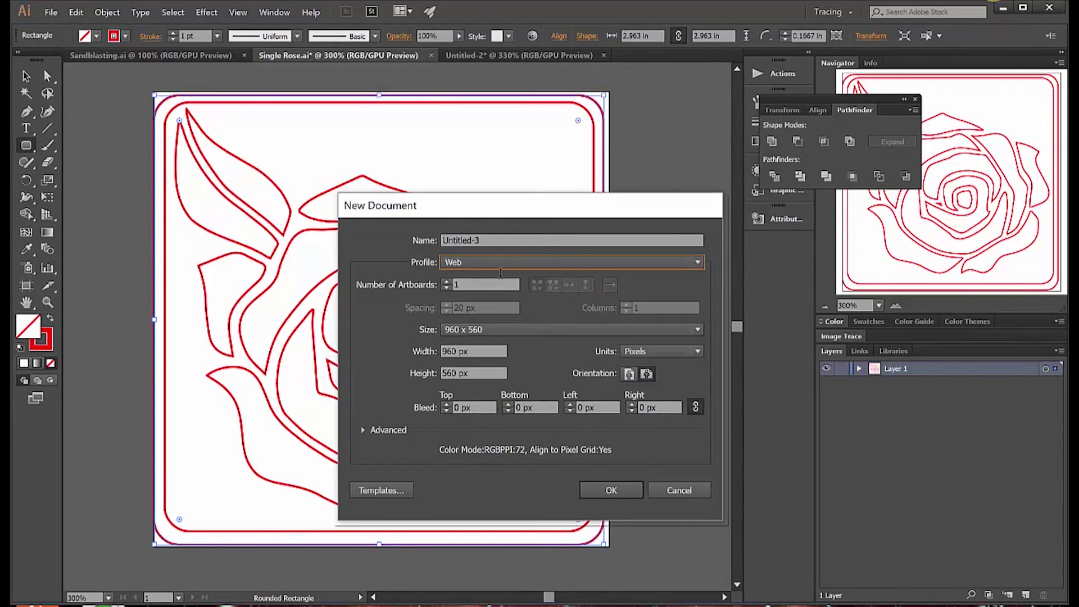
click(697, 352)
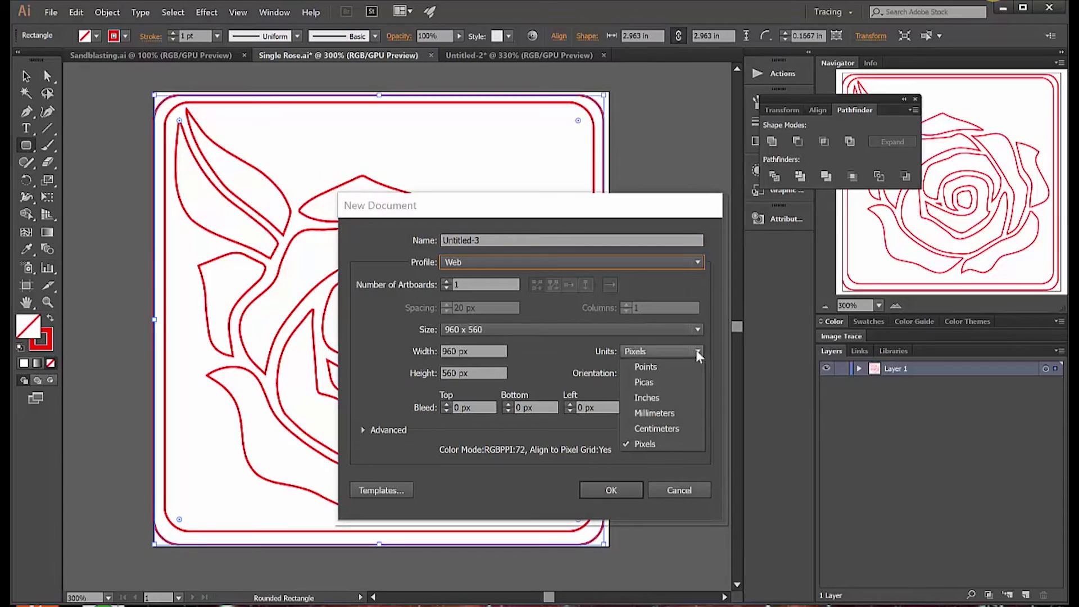
click(665, 400)
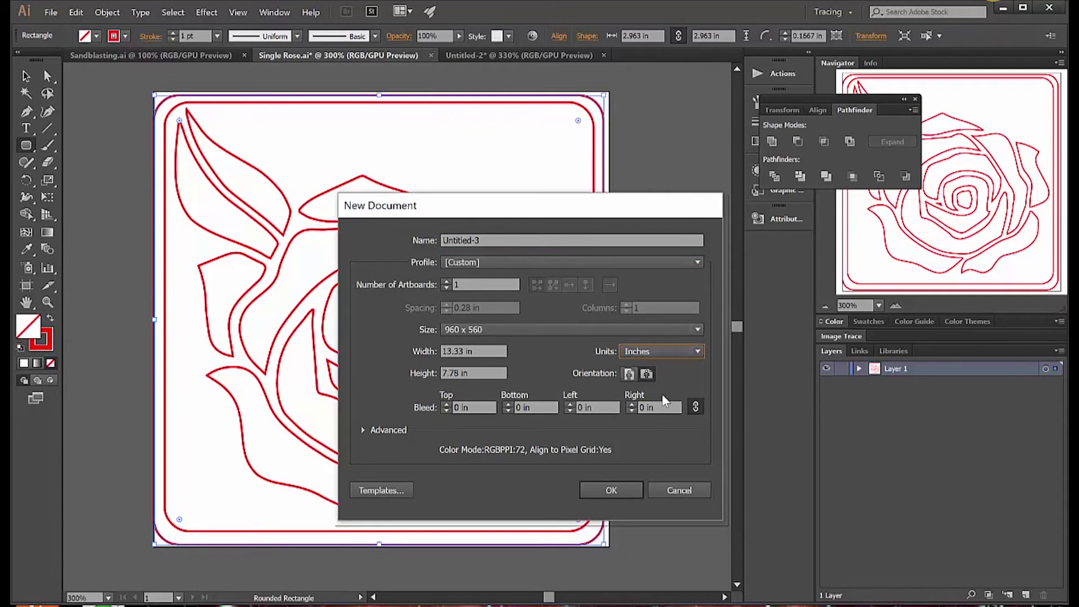
click(486, 351)
drag(485, 351, 439, 353)
text(24)
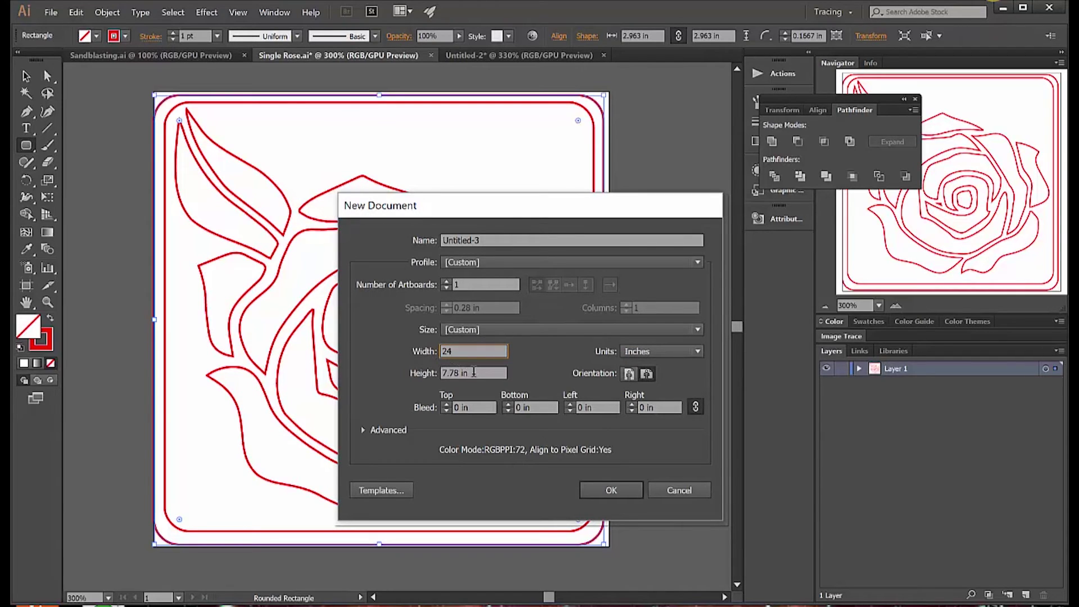
drag(473, 372, 433, 380)
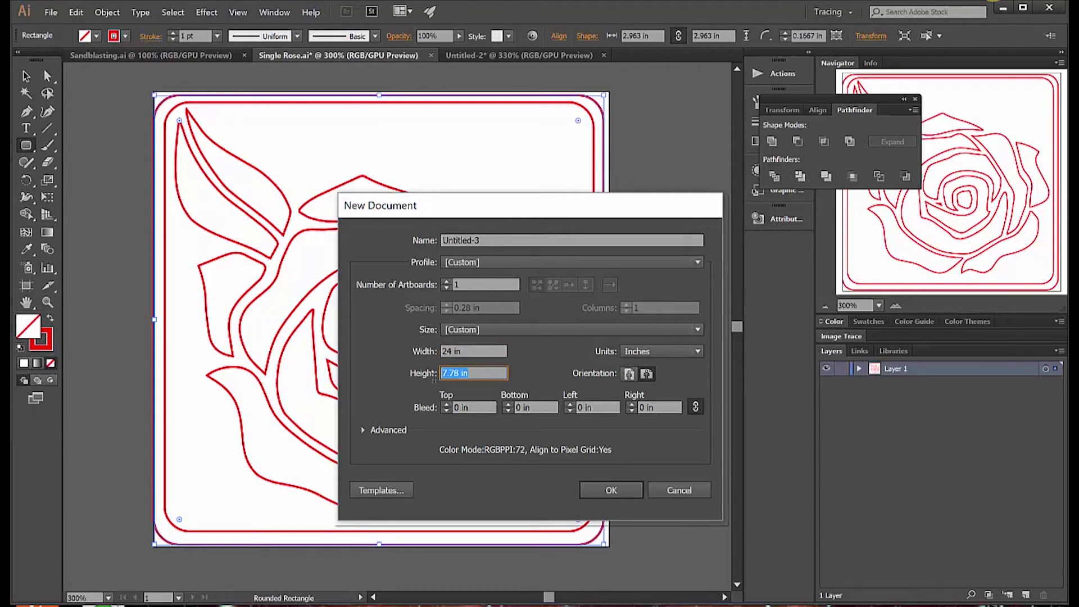
text(24)
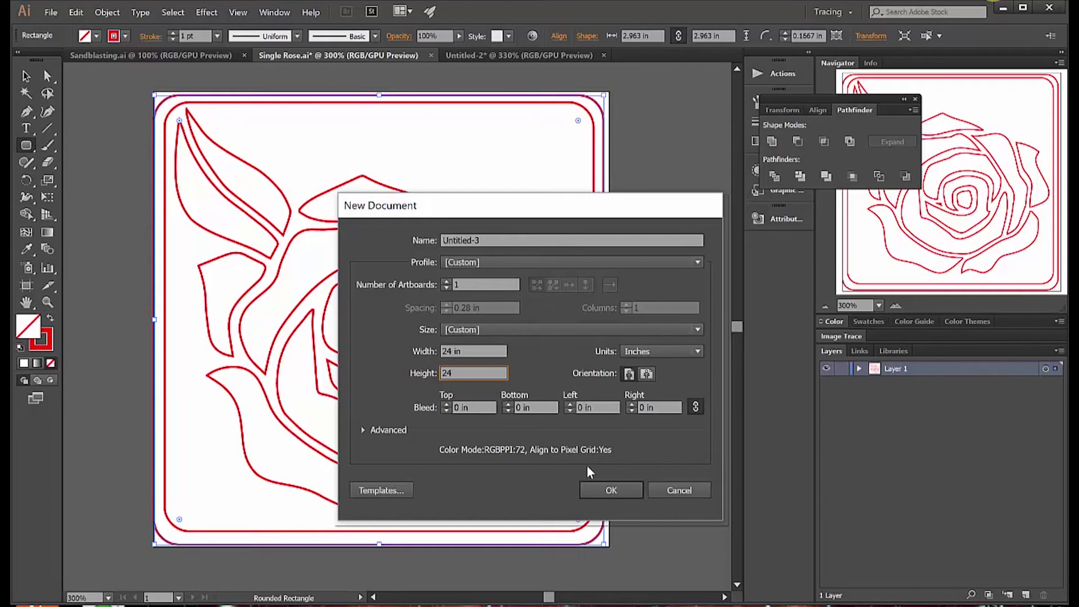
click(595, 488)
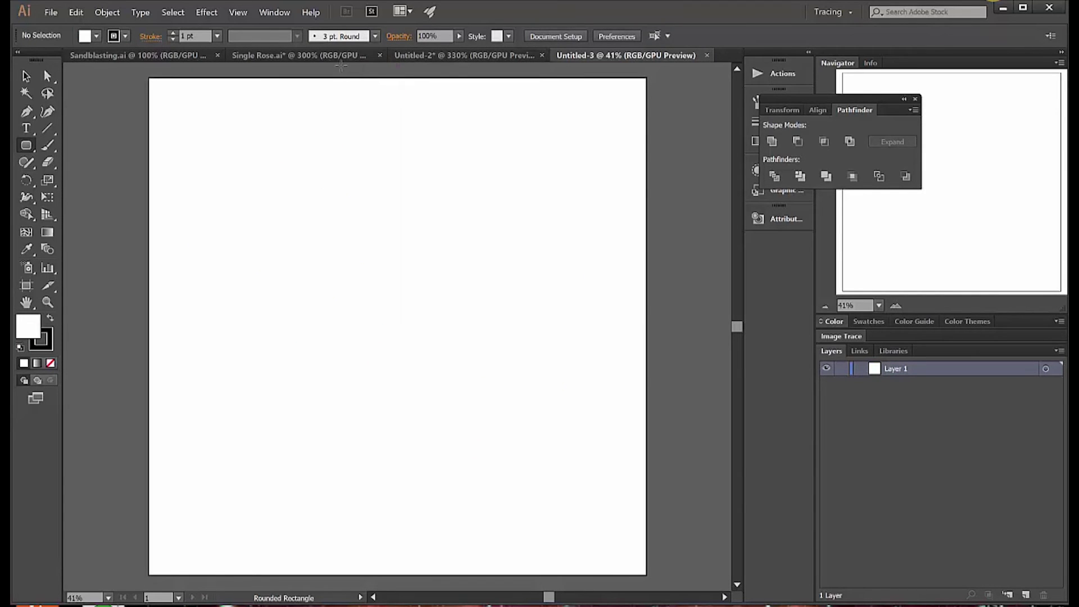
Select all the rose and frame artwork in Single Rose.ai, group it, then return to Untitled-3.
click(341, 59)
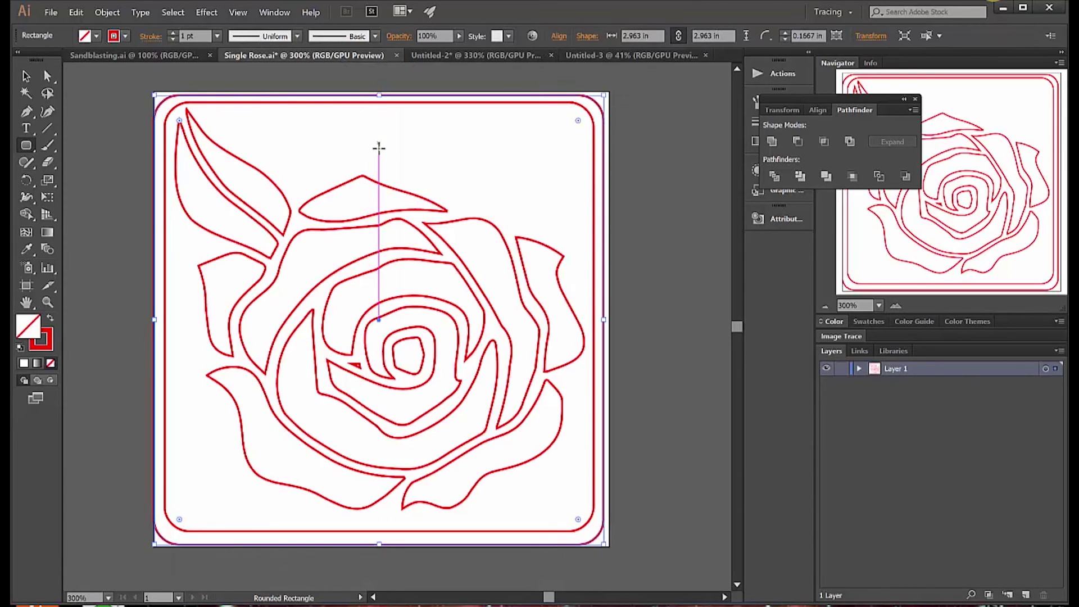
key(ctrl+a)
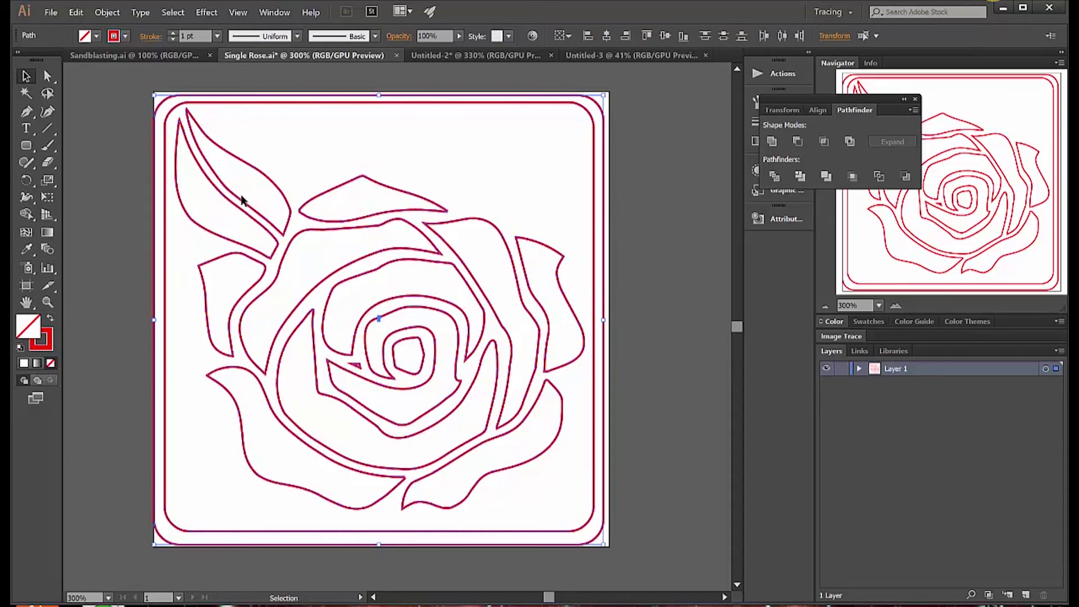
right_click(248, 222)
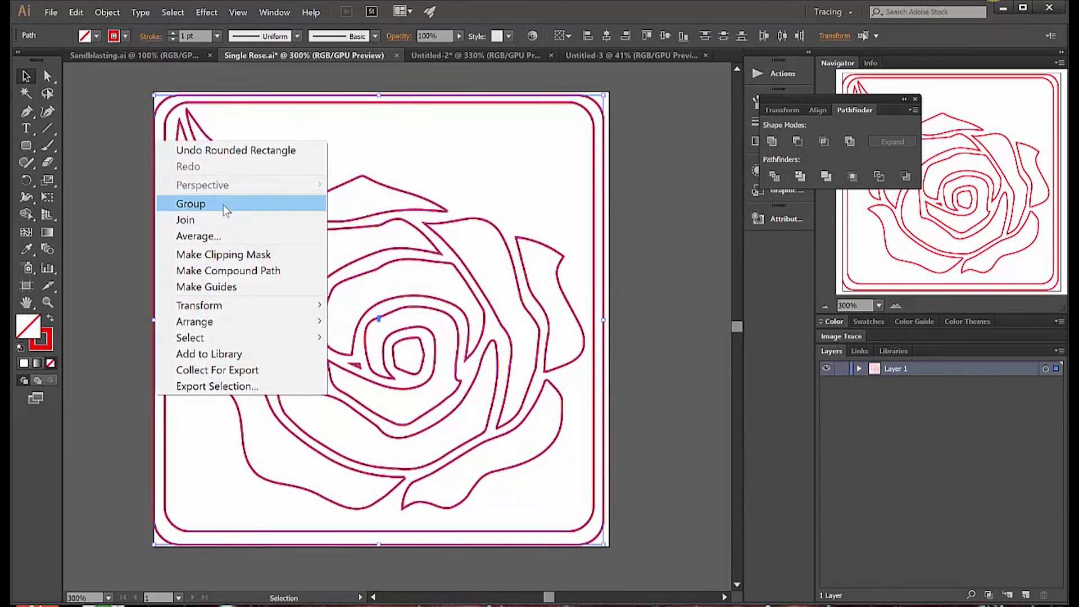
click(223, 205)
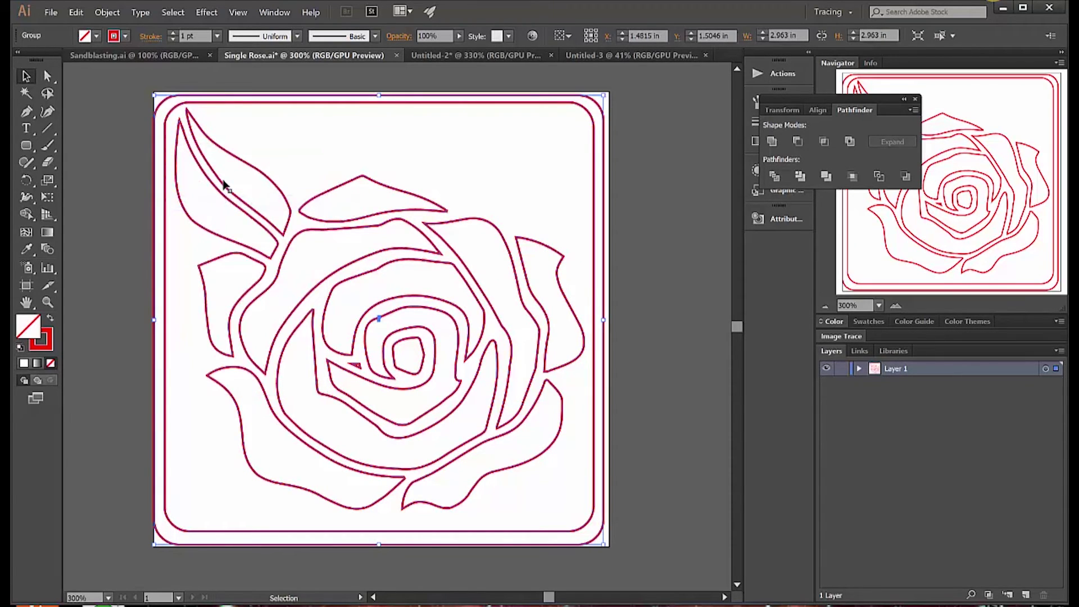
key(a)
key(v)
click(579, 56)
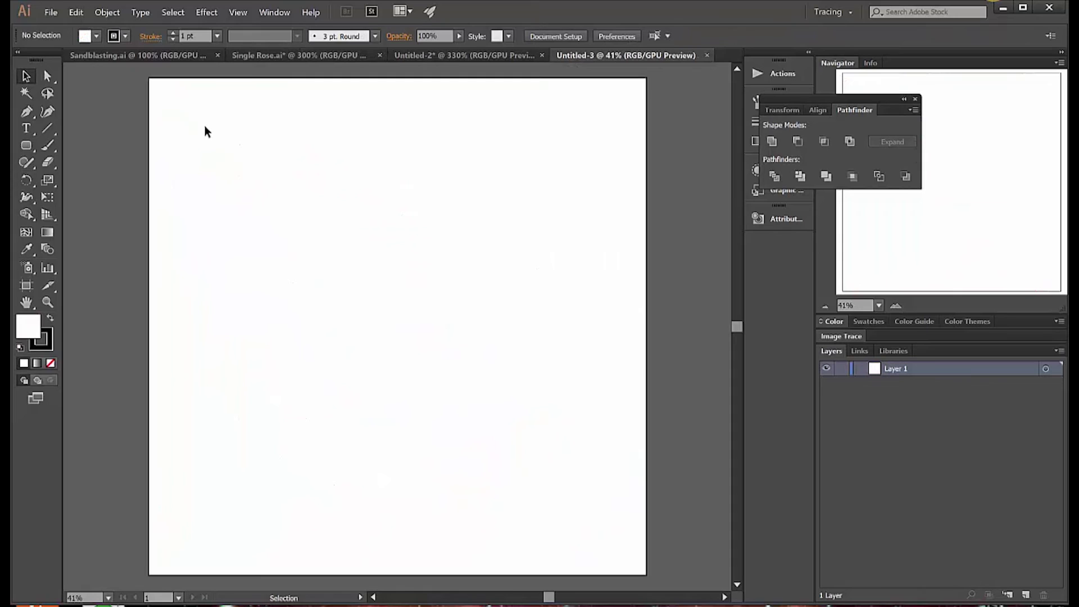
Paste two framed roses side by side at the sheet's top-left corner.
key(ctrl+v)
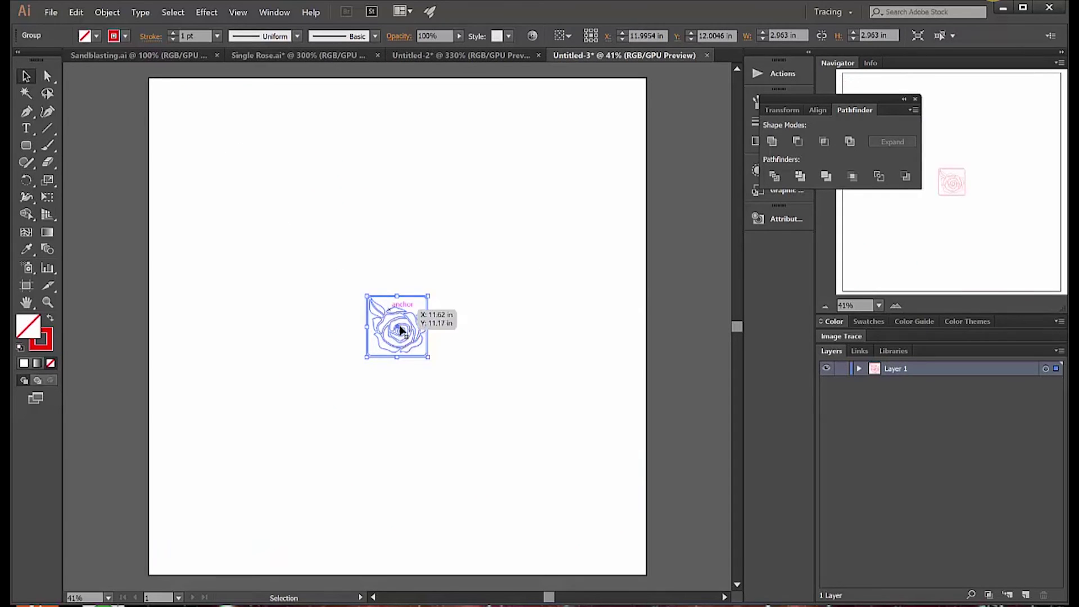
drag(401, 331, 189, 115)
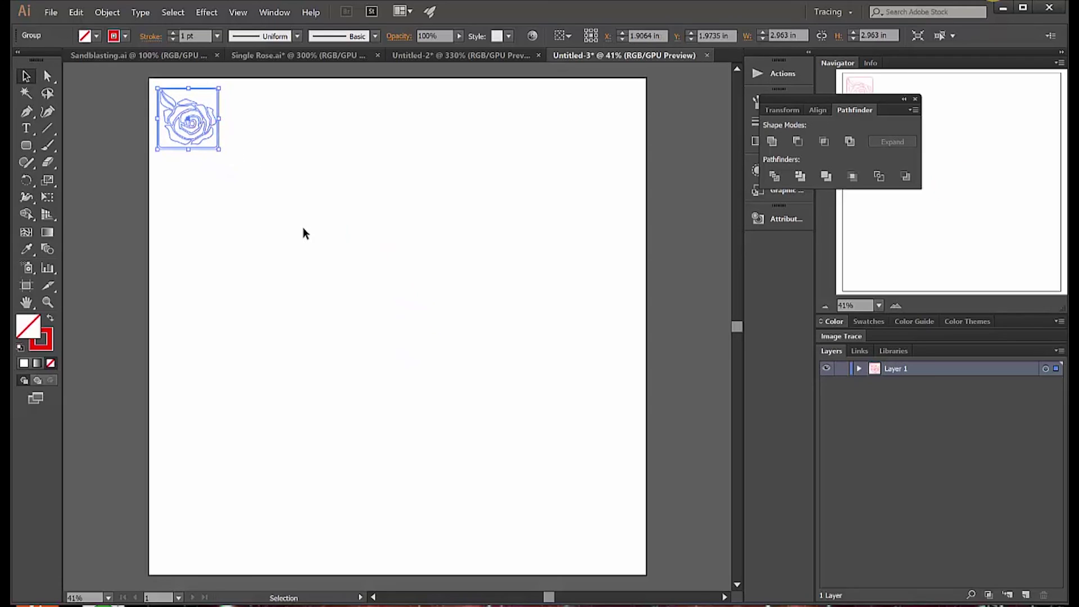
key(ctrl+v)
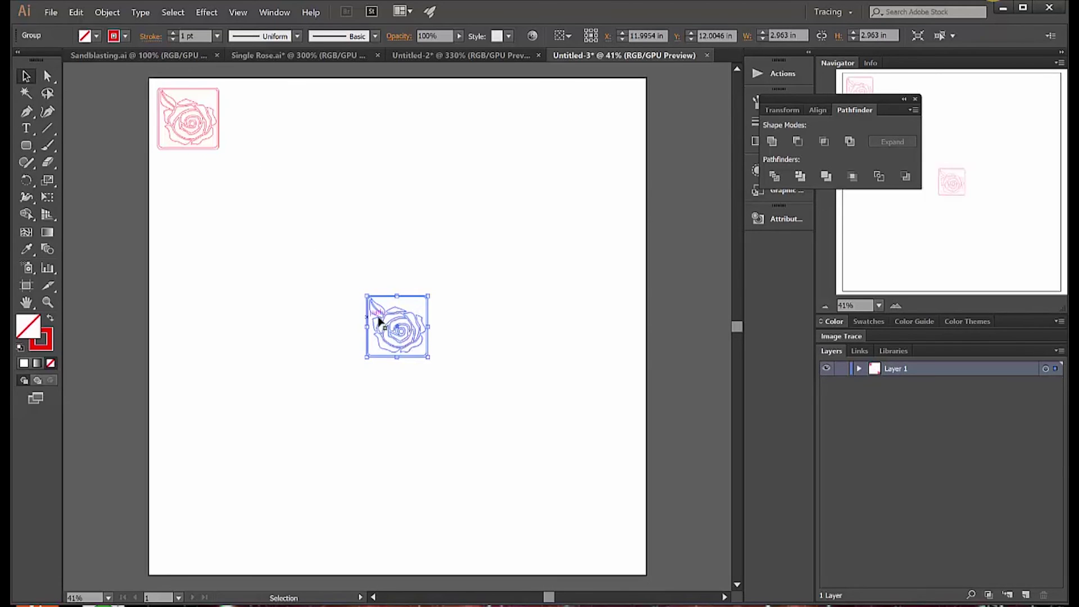
drag(392, 333, 252, 129)
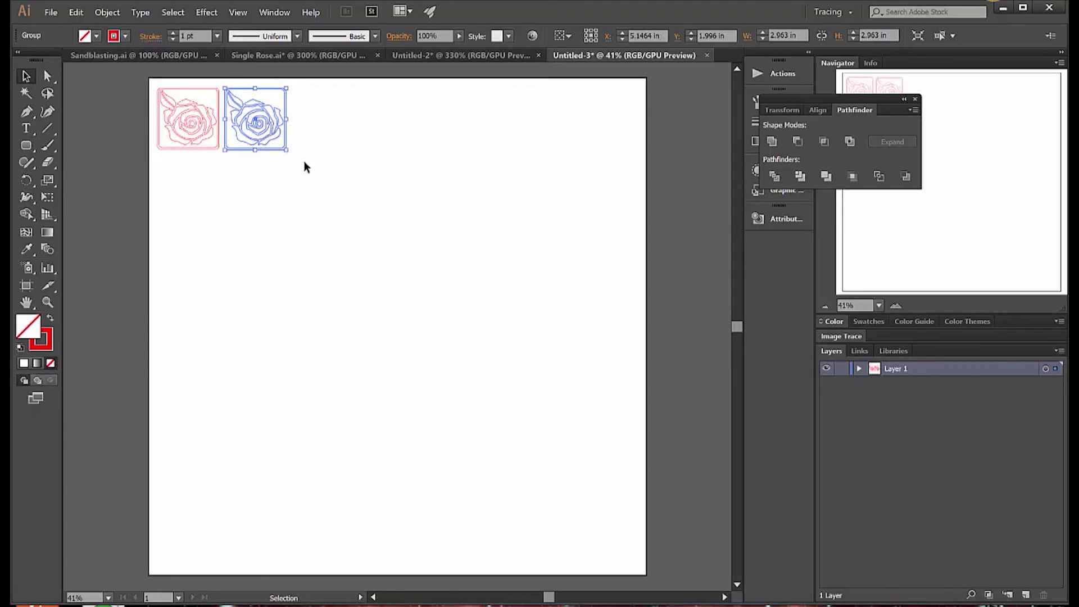
Paste another rose pair beside the first two to extend the row to four.
drag(303, 162, 139, 82)
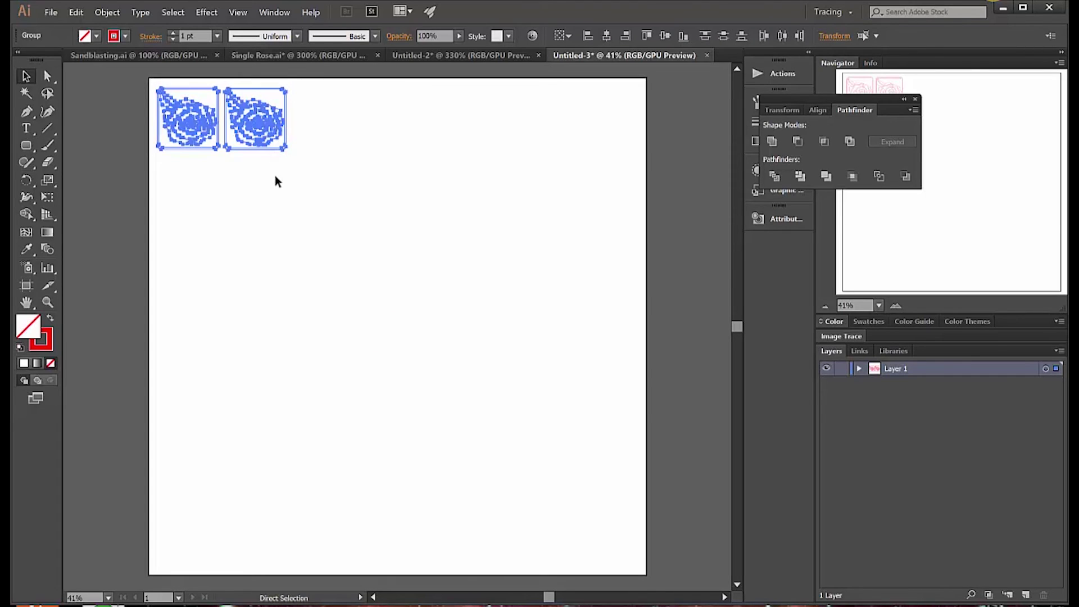
click(299, 214)
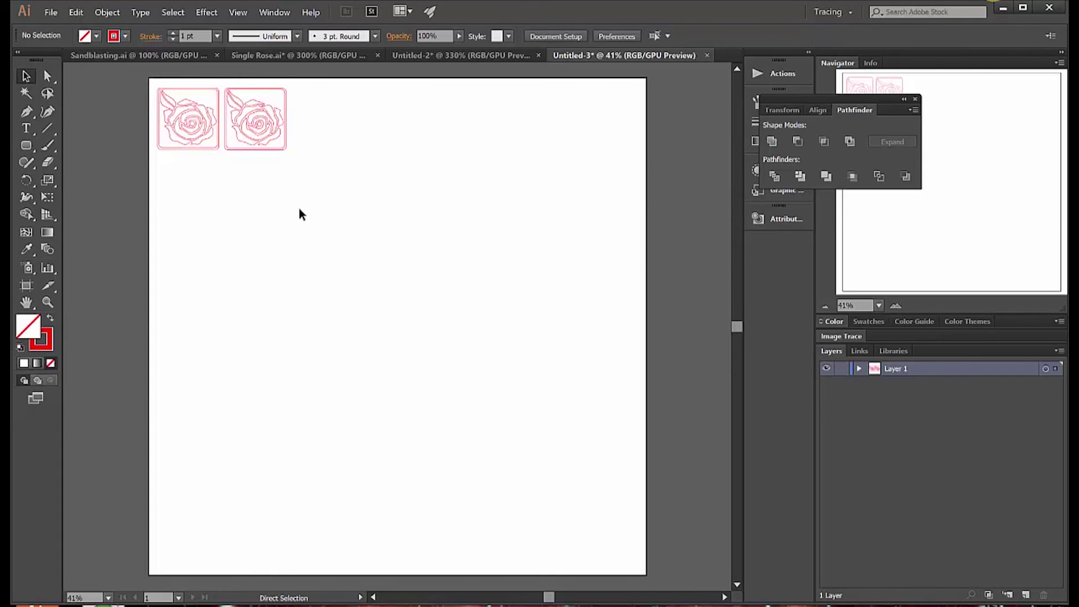
key(ctrl+v)
drag(391, 330, 351, 122)
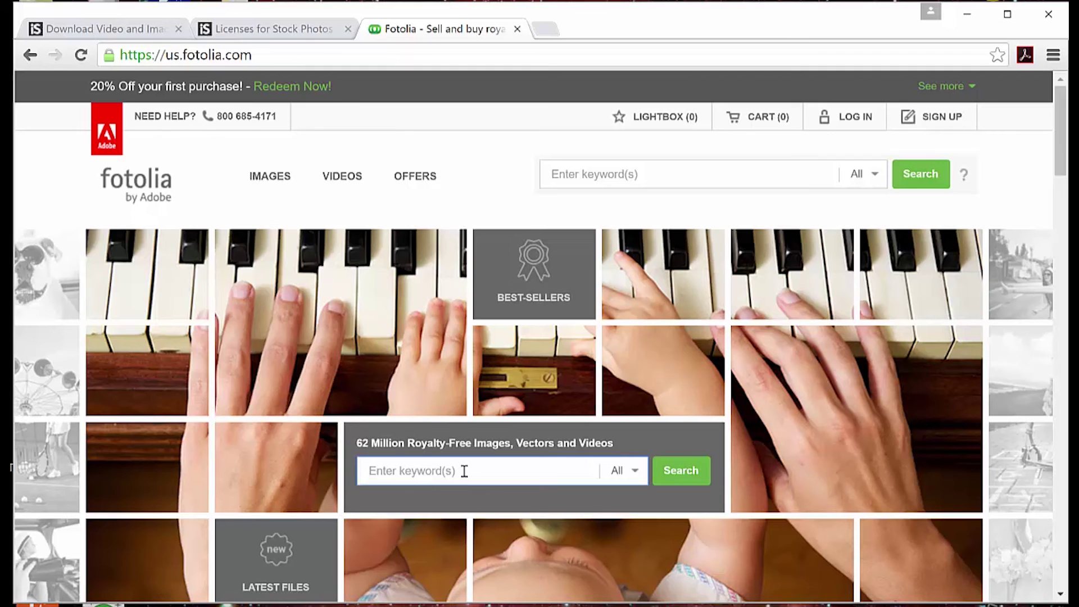
Search Fotolia for 'rose' images and scroll through the results.
text(rose)
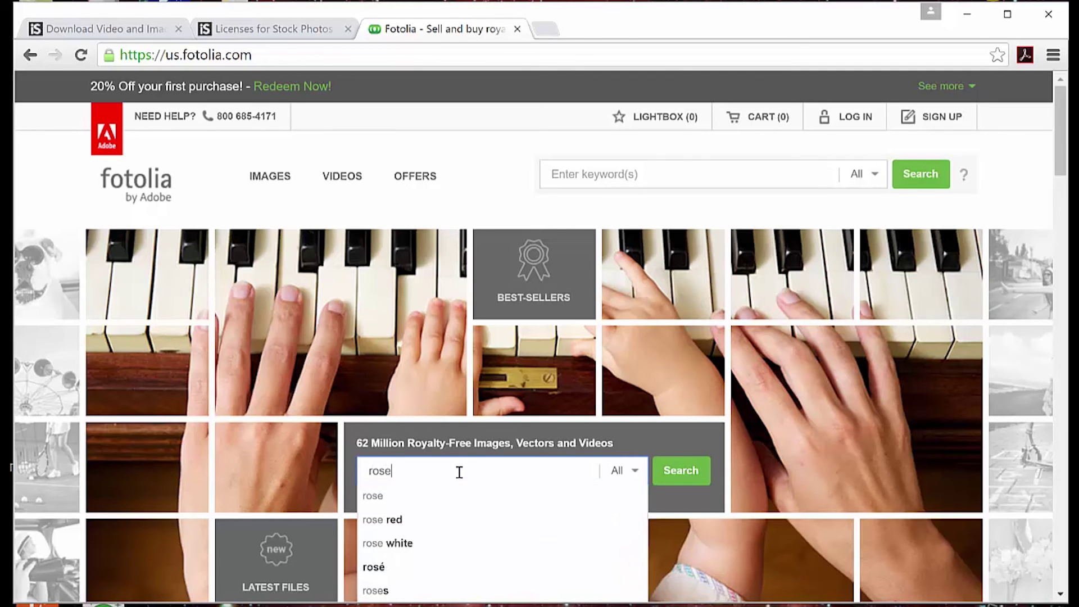
click(380, 498)
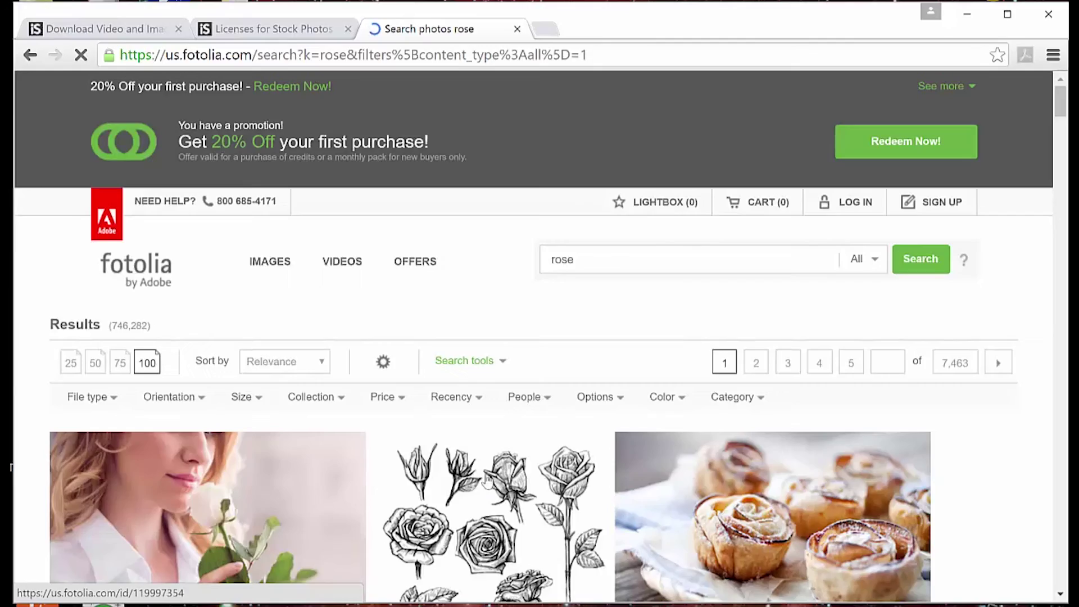
mouse_move(562, 466)
scroll(796, 450, down, 8)
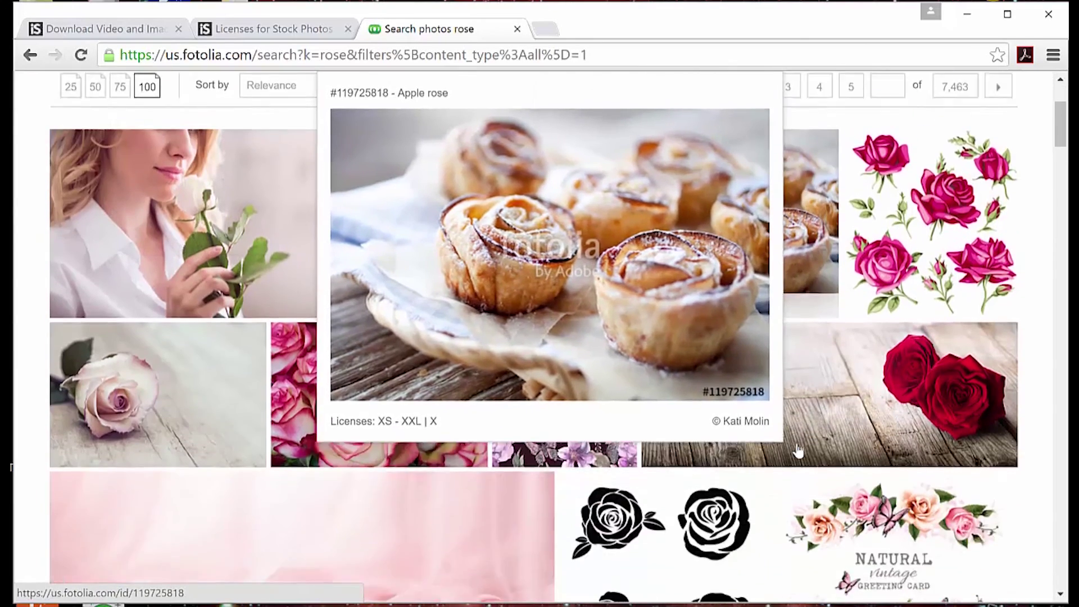
Open the Black silhouette of rose set and go to its credits purchase page.
mouse_move(698, 387)
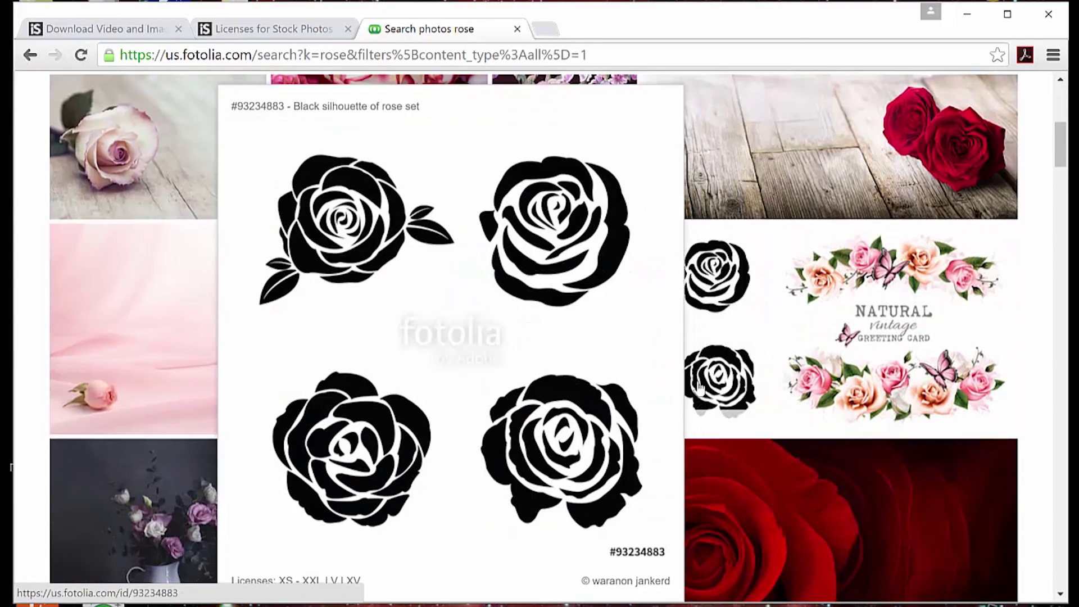
click(698, 388)
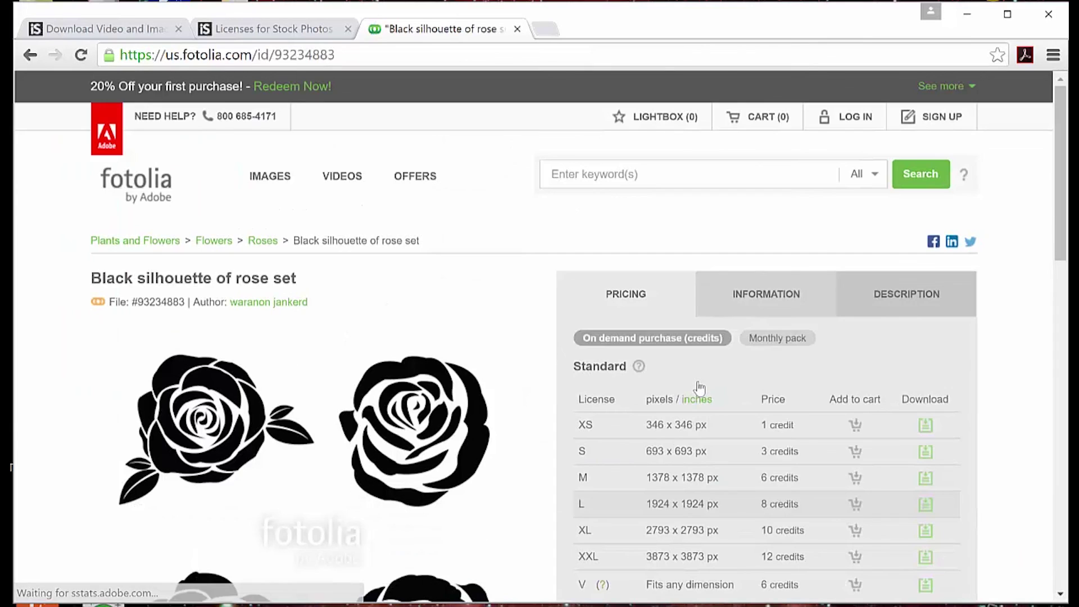
scroll(699, 386, down, 5)
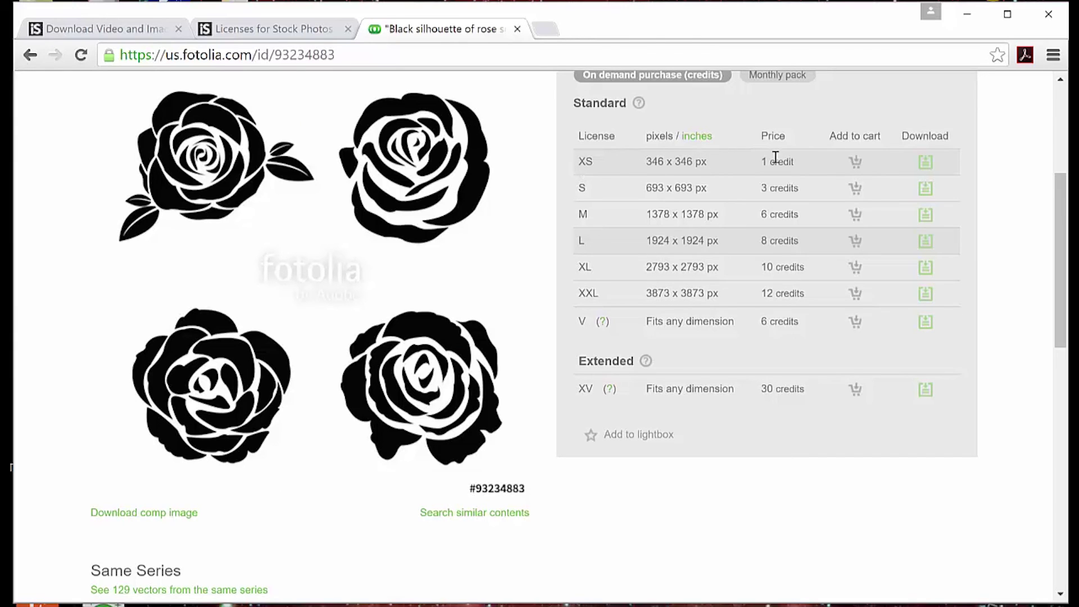
scroll(831, 168, up, 2)
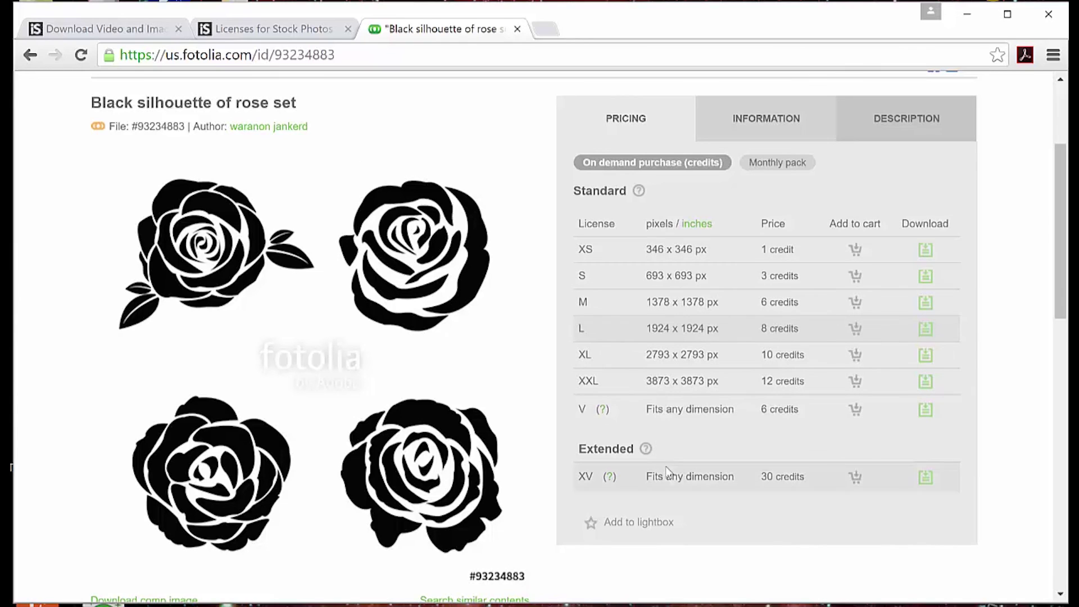
click(767, 478)
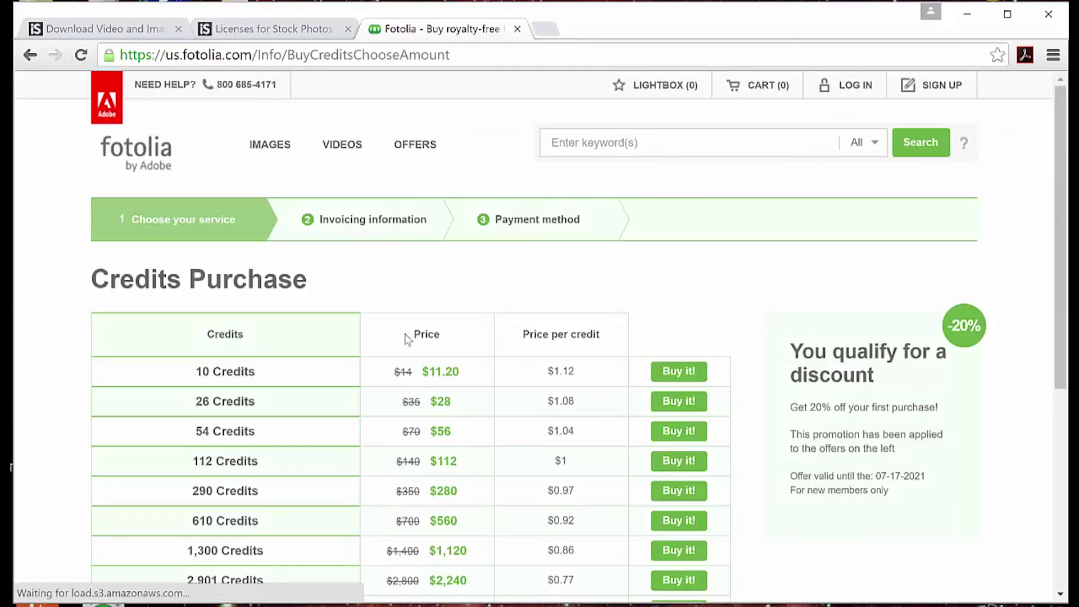